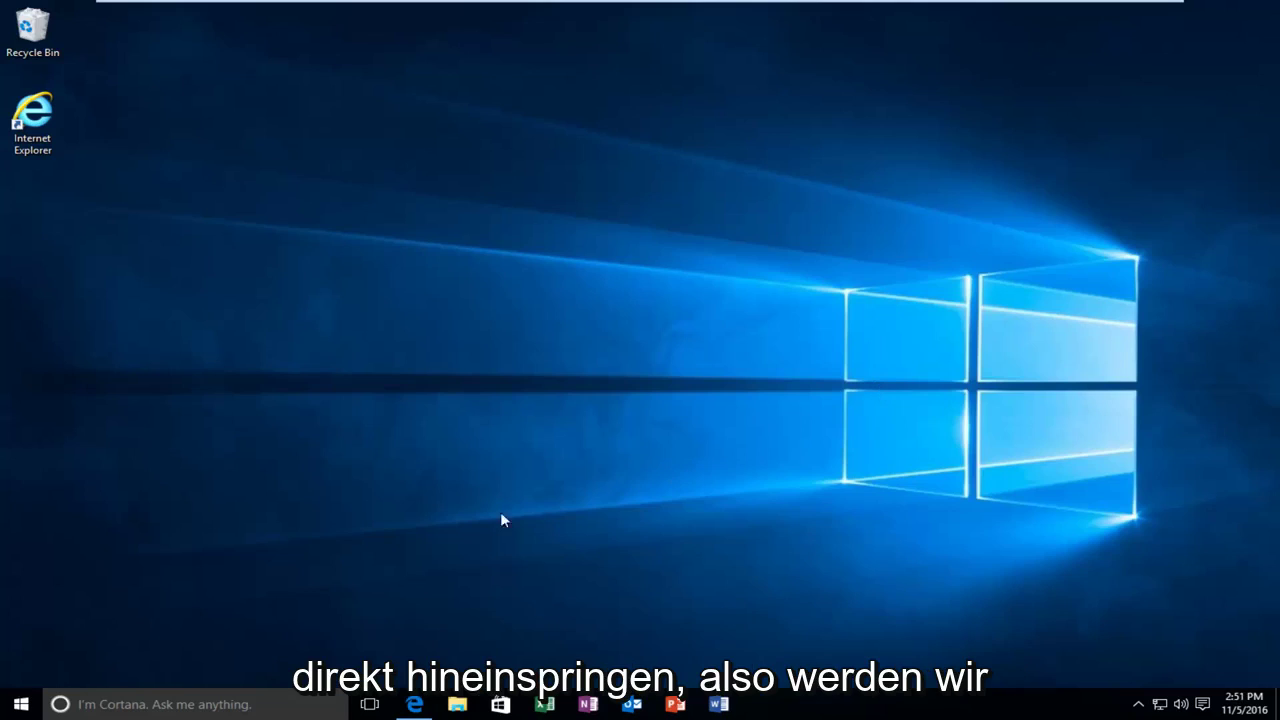
Search the system for "services" and open the Services desktop app
left_click(20, 705)
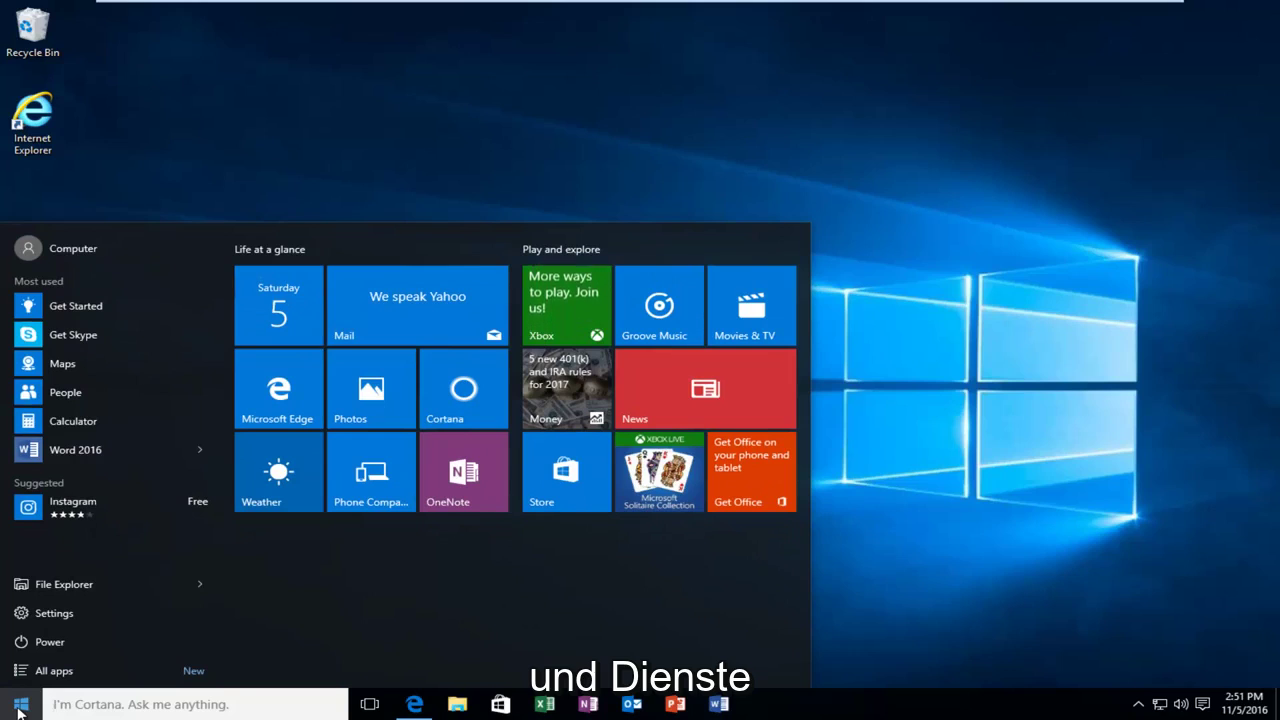
type("services")
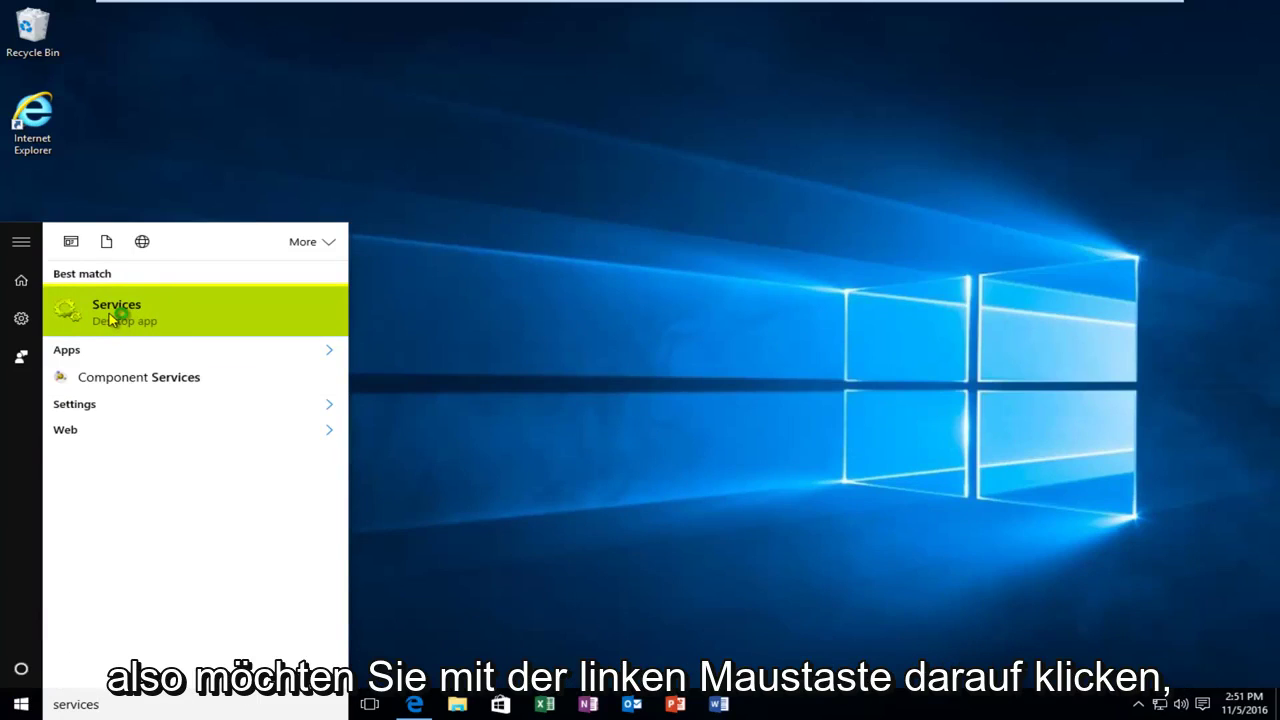
left_click(110, 318)
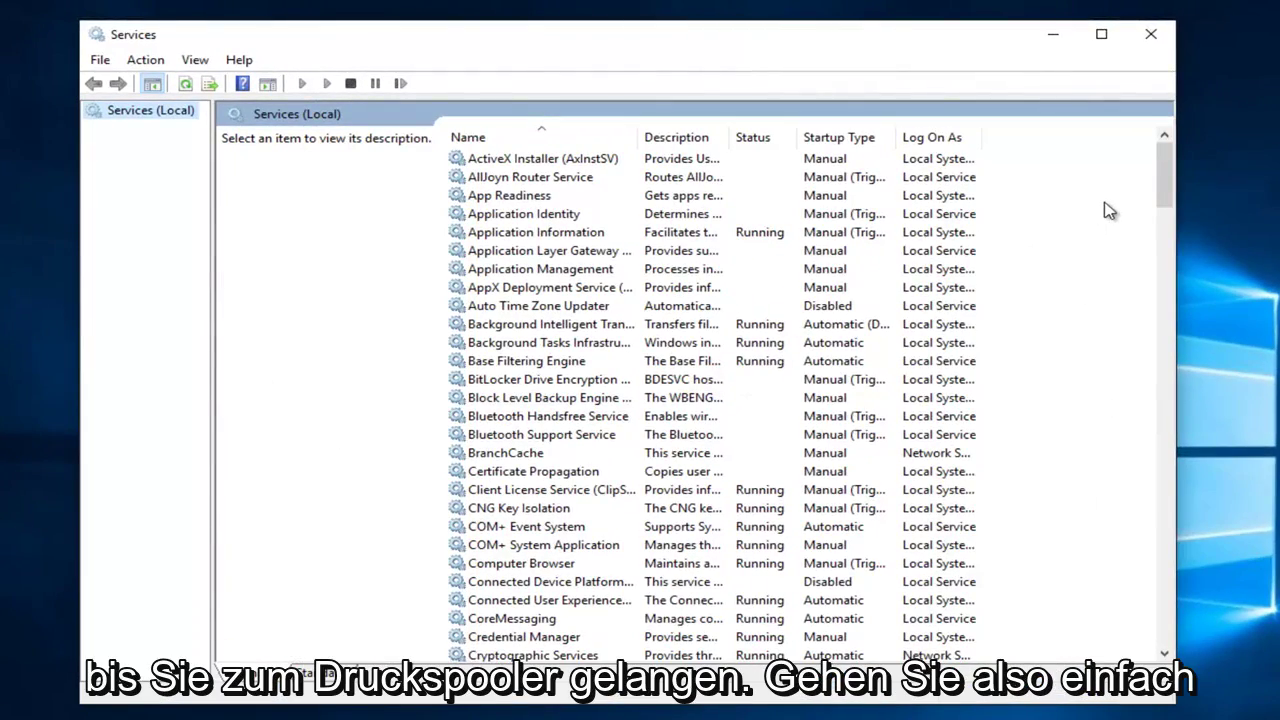
Open the Print Spooler service's properties, examine its dependencies with Remote Procedure Call (RPC) expanded, and close the properties
left_click_drag(1175, 160, 1175, 382)
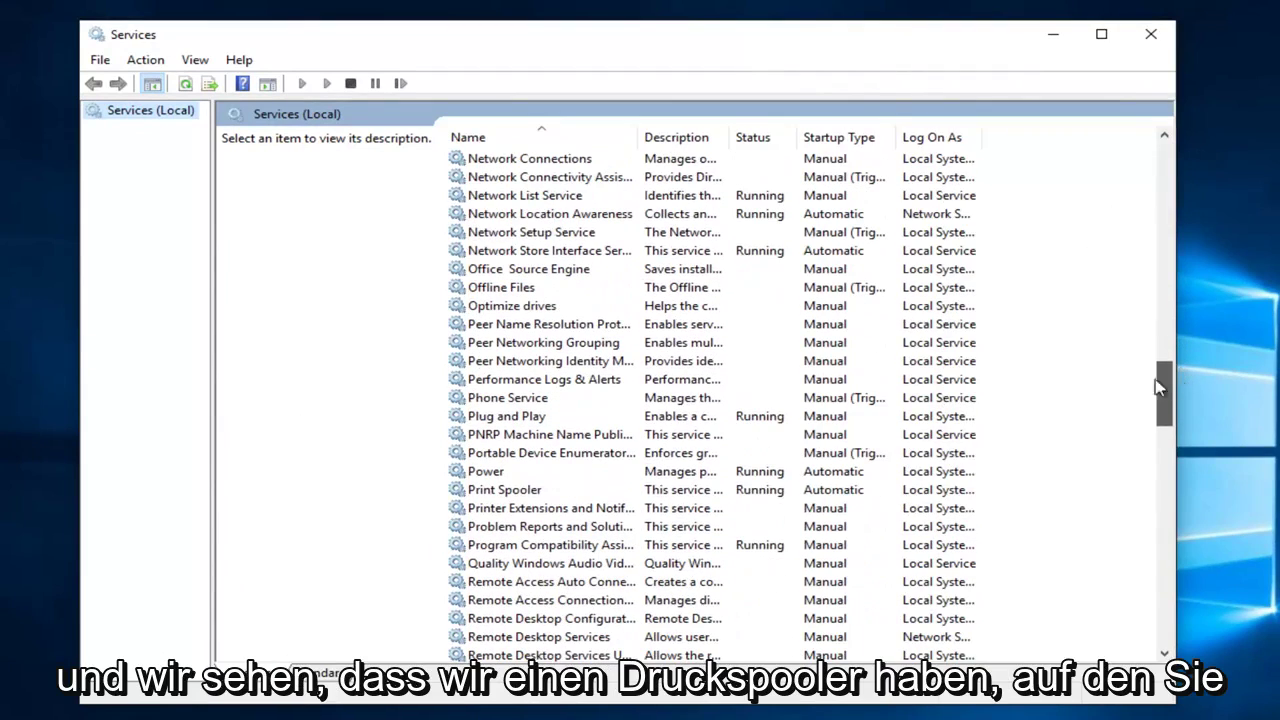
left_click(499, 490)
right_click(501, 494)
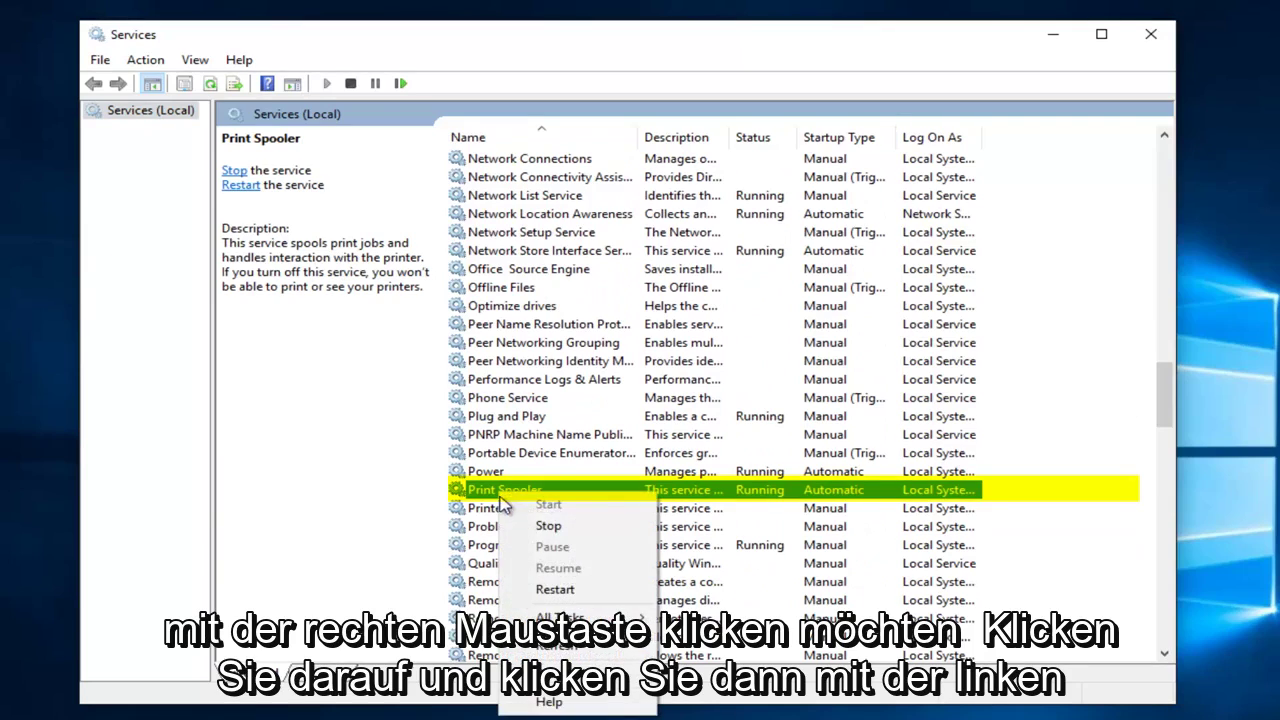
left_click(553, 680)
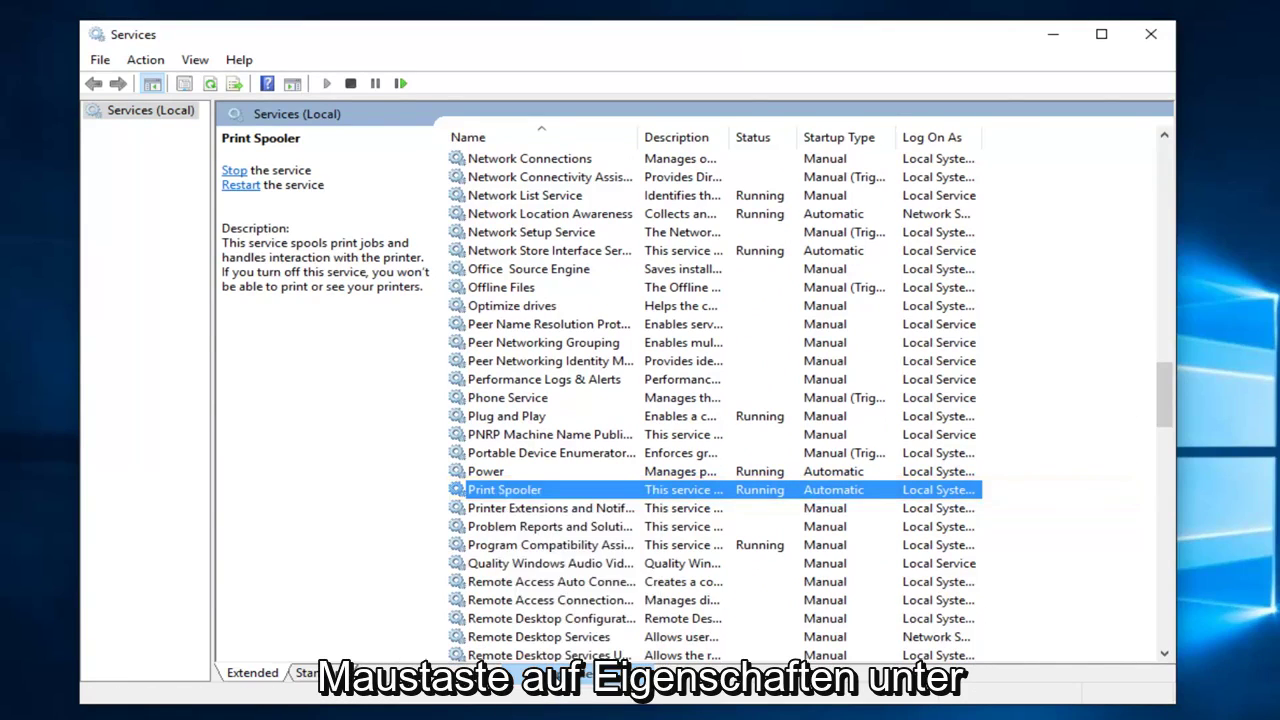
left_click_drag(594, 166, 605, 169)
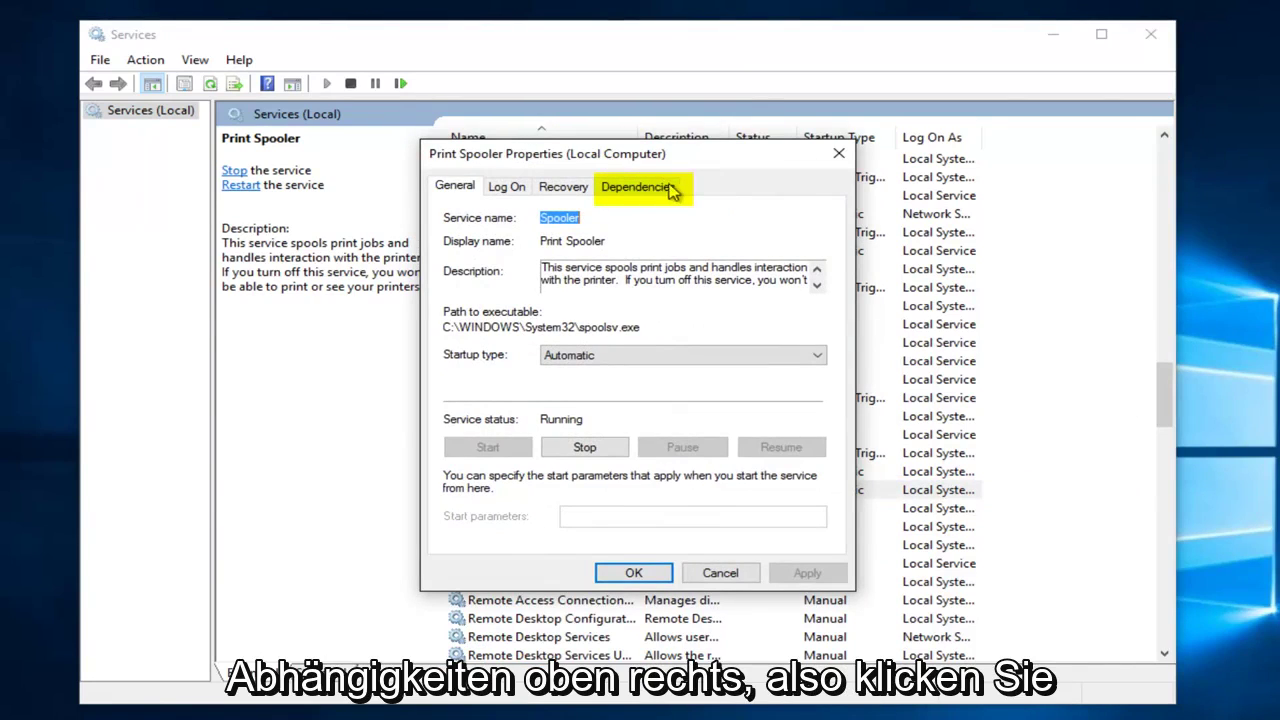
left_click(633, 189)
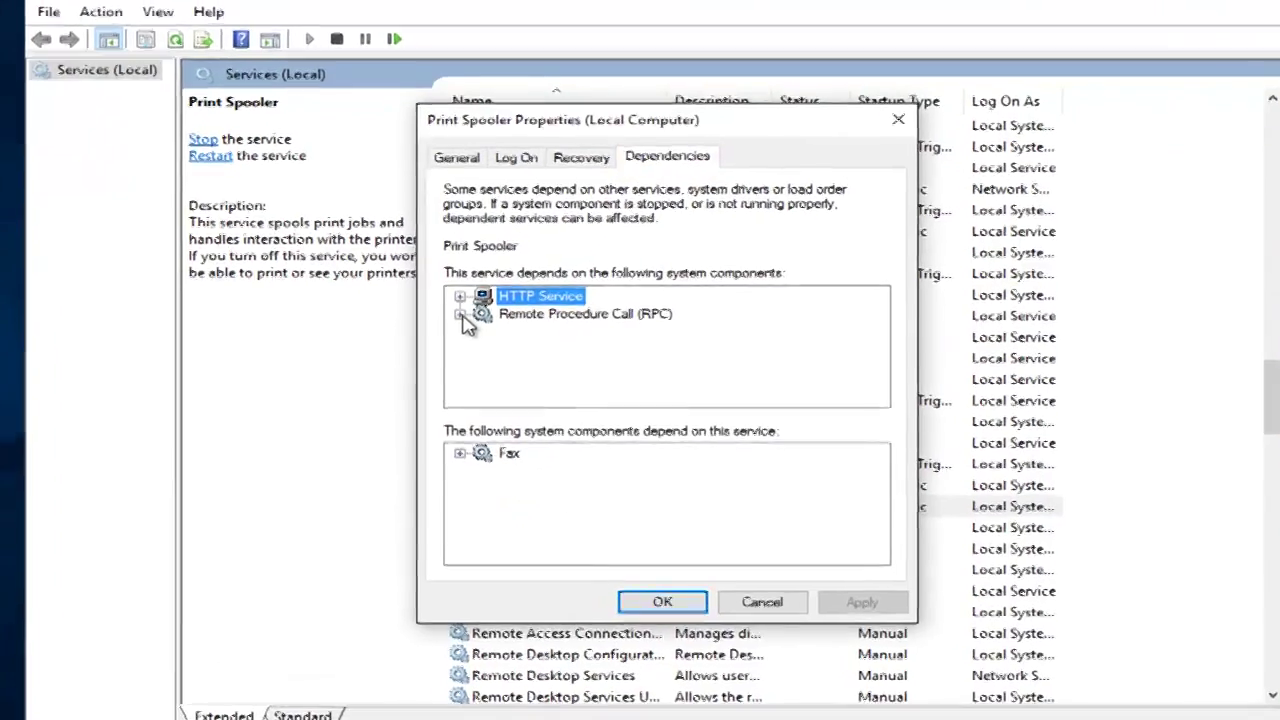
left_click(457, 322)
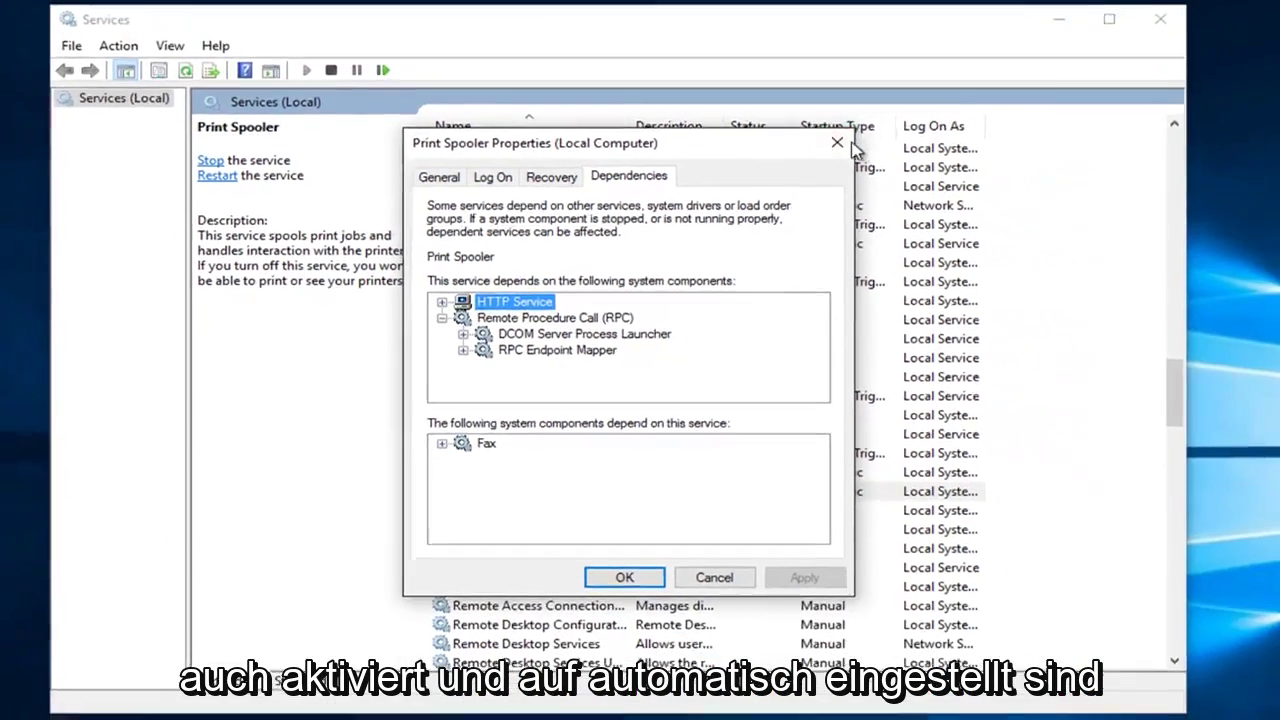
left_click(966, 80)
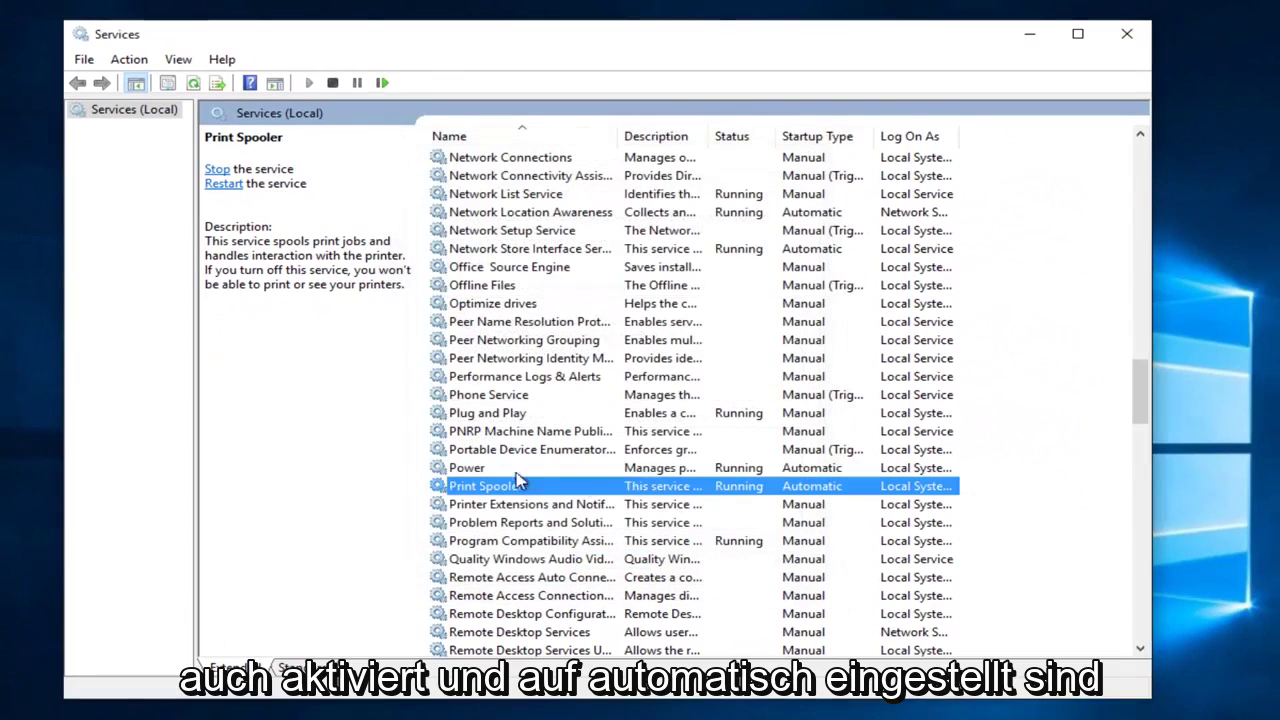
Reopen the Print Spooler service's properties and stop the service
right_click(608, 492)
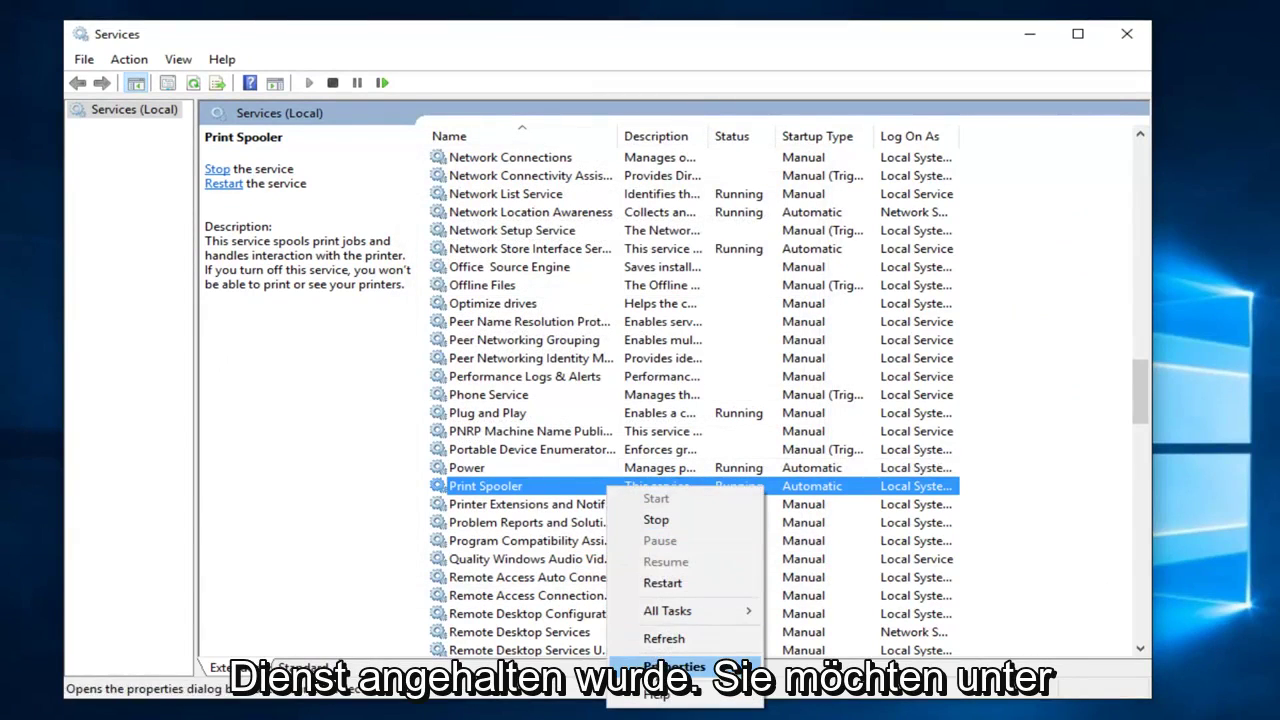
left_click(656, 665)
left_click(585, 448)
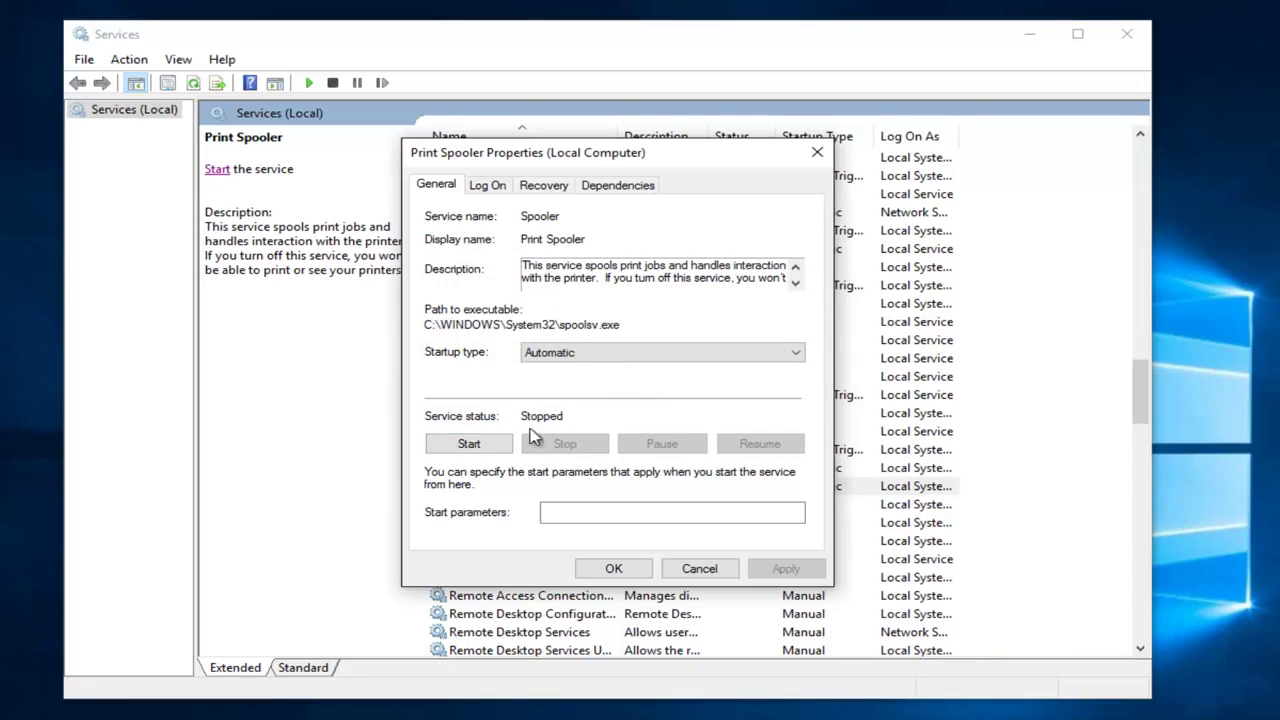
Review the components under Remote Procedure Call (RPC) in the Print Spooler's dependencies and dismiss the properties without changes
left_click_drag(567, 153, 762, 150)
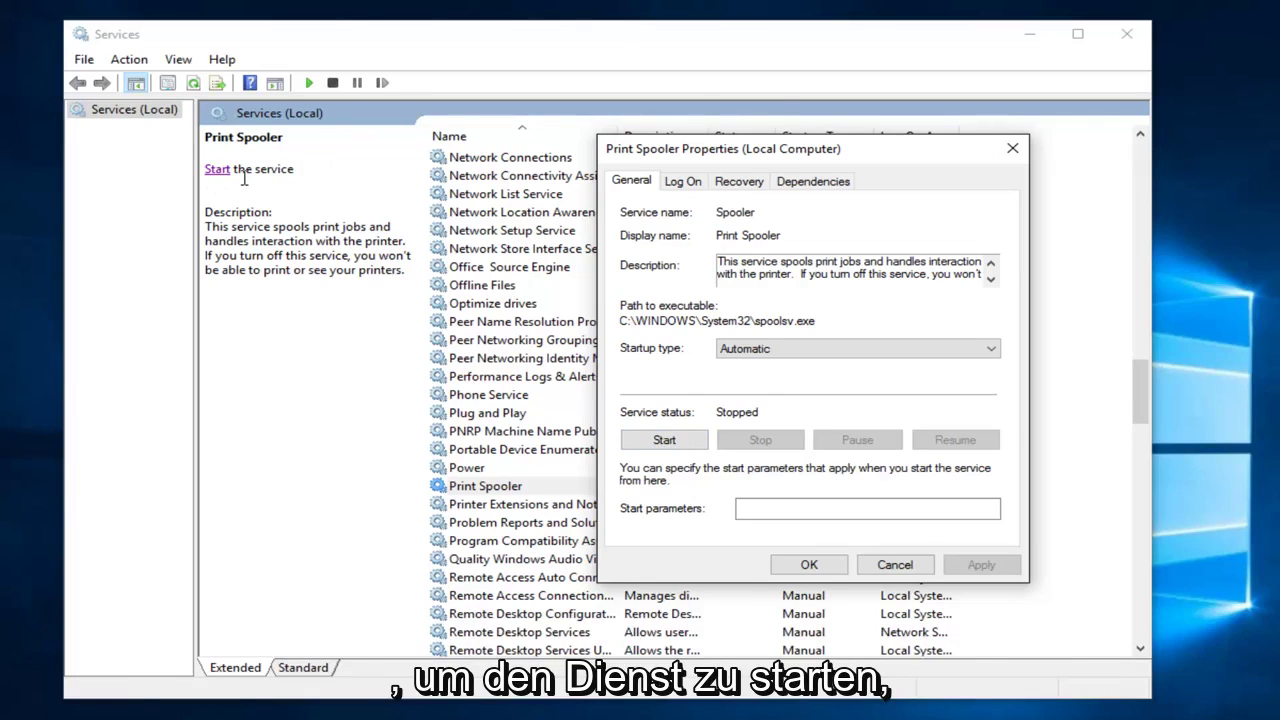
left_click_drag(737, 149, 617, 162)
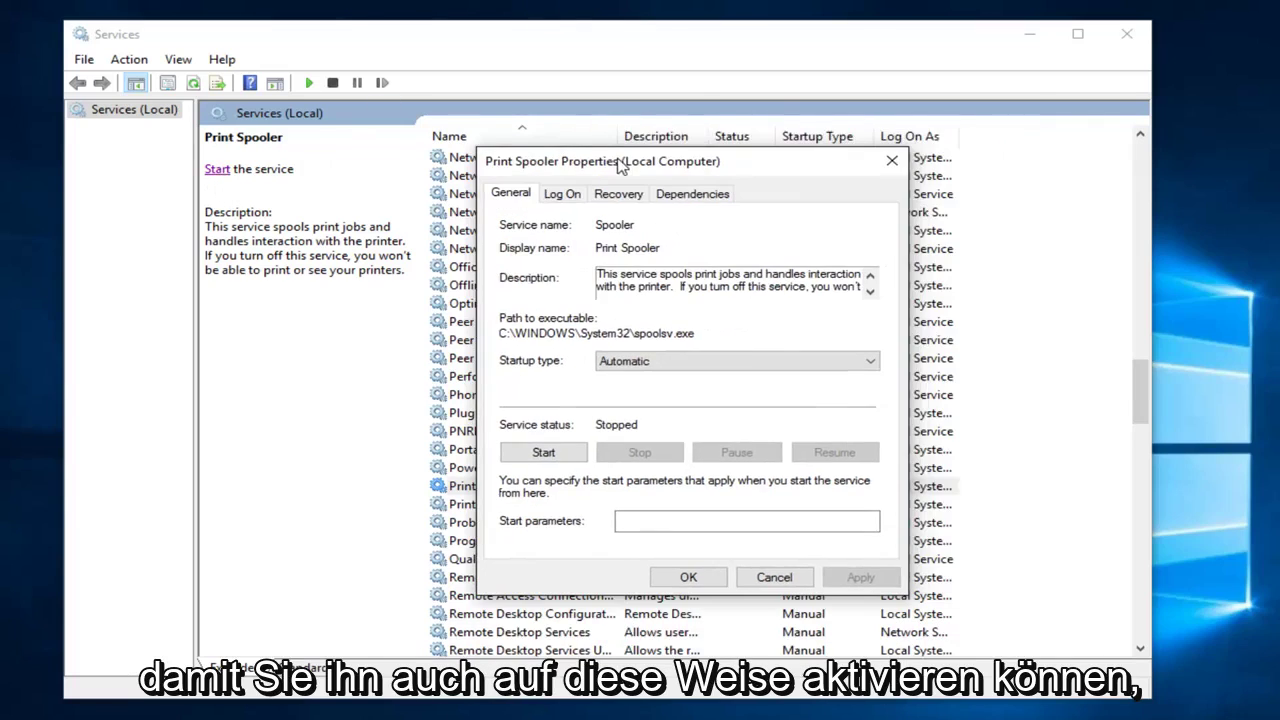
left_click(692, 192)
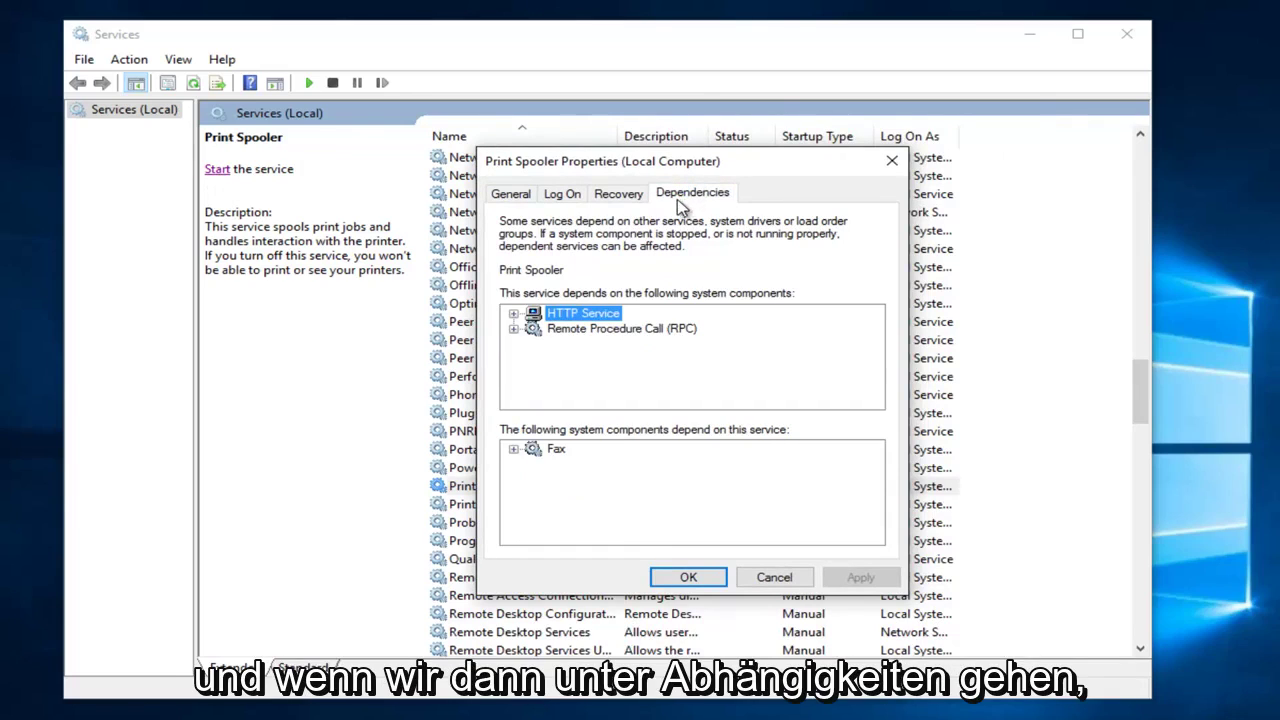
left_click(513, 328)
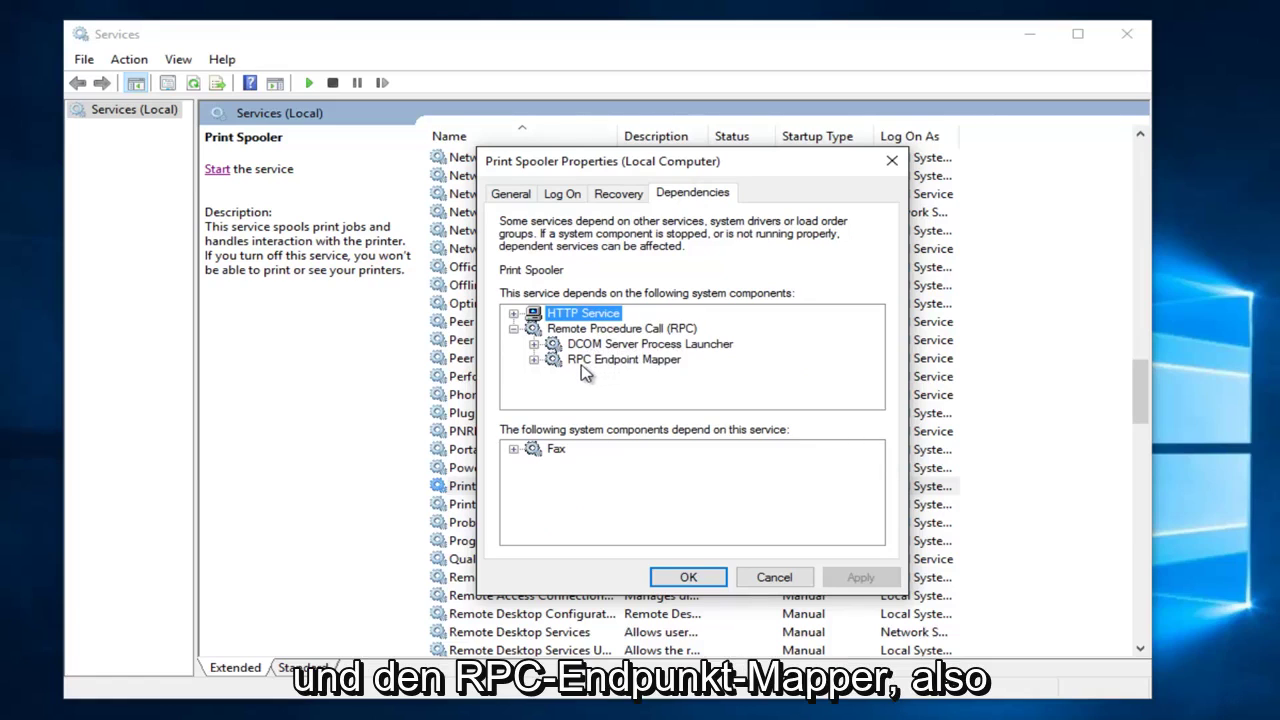
left_click(778, 580)
Select the DCOM Server Process Launcher service and widen the Name column to fit the full service names
scroll(560, 364, "up", 13)
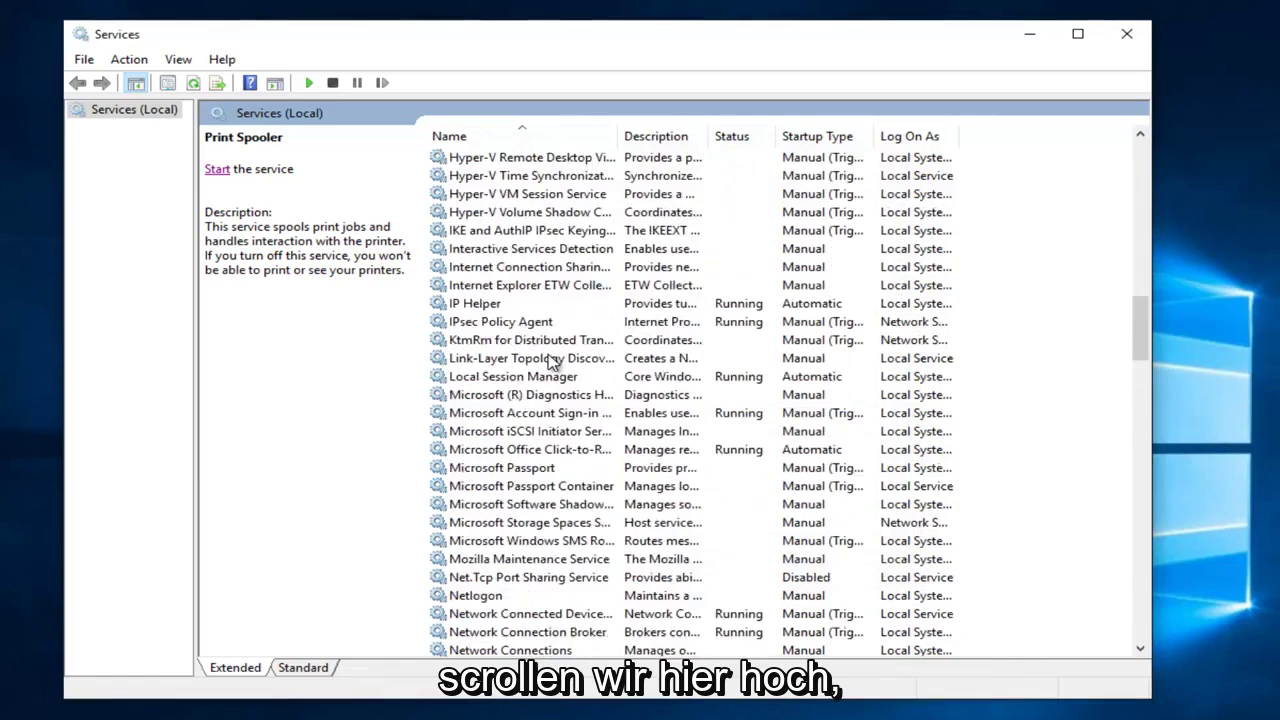
scroll(546, 361, "up", 8)
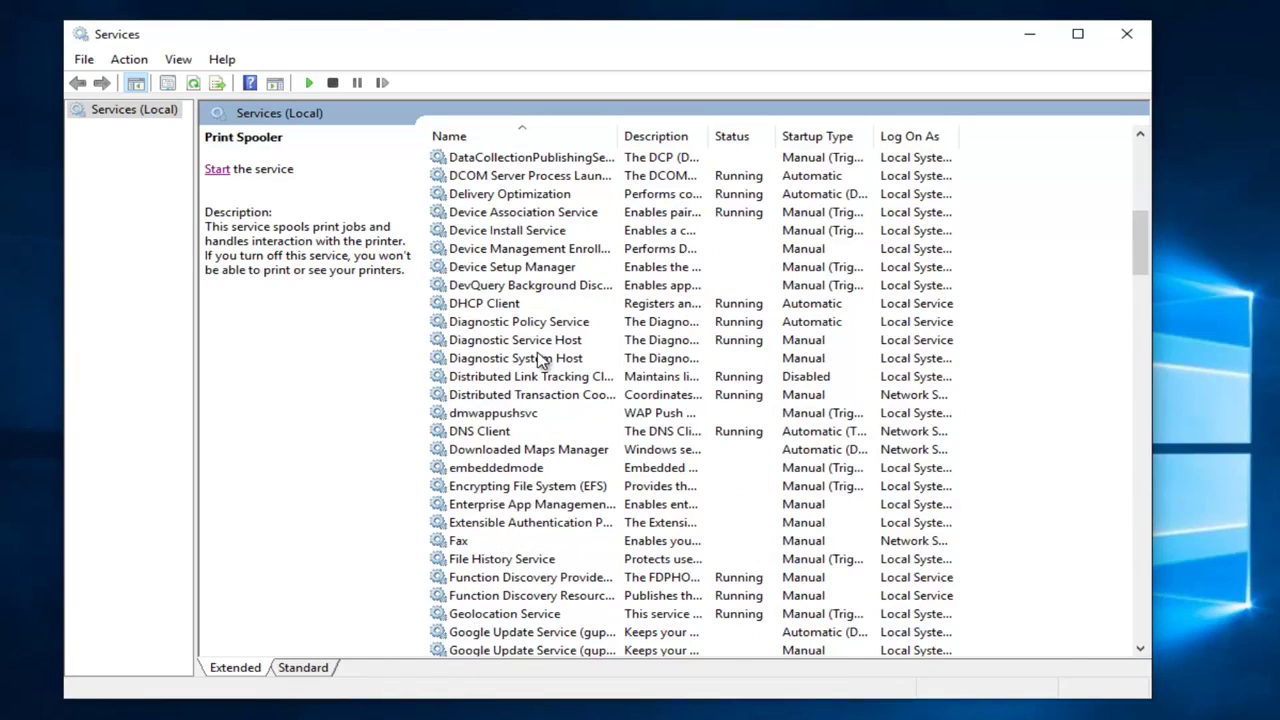
scroll(542, 362, "up", 2)
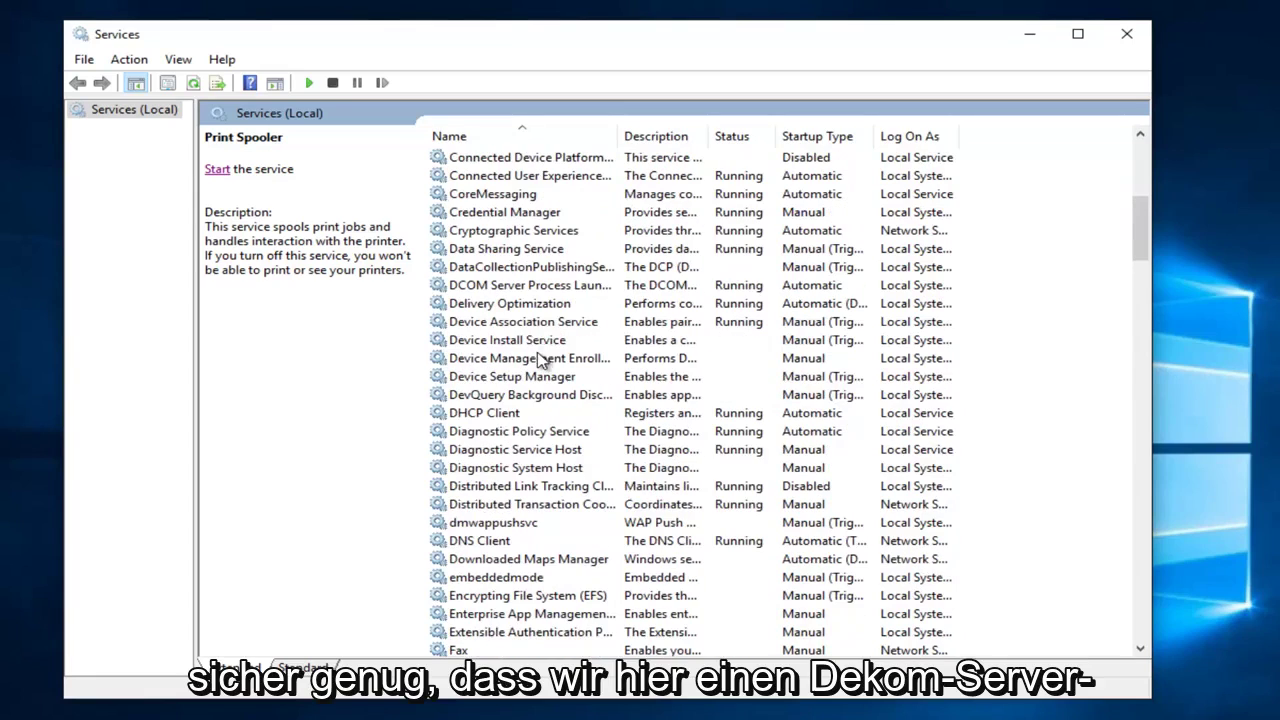
left_click(484, 287)
double_click(618, 136)
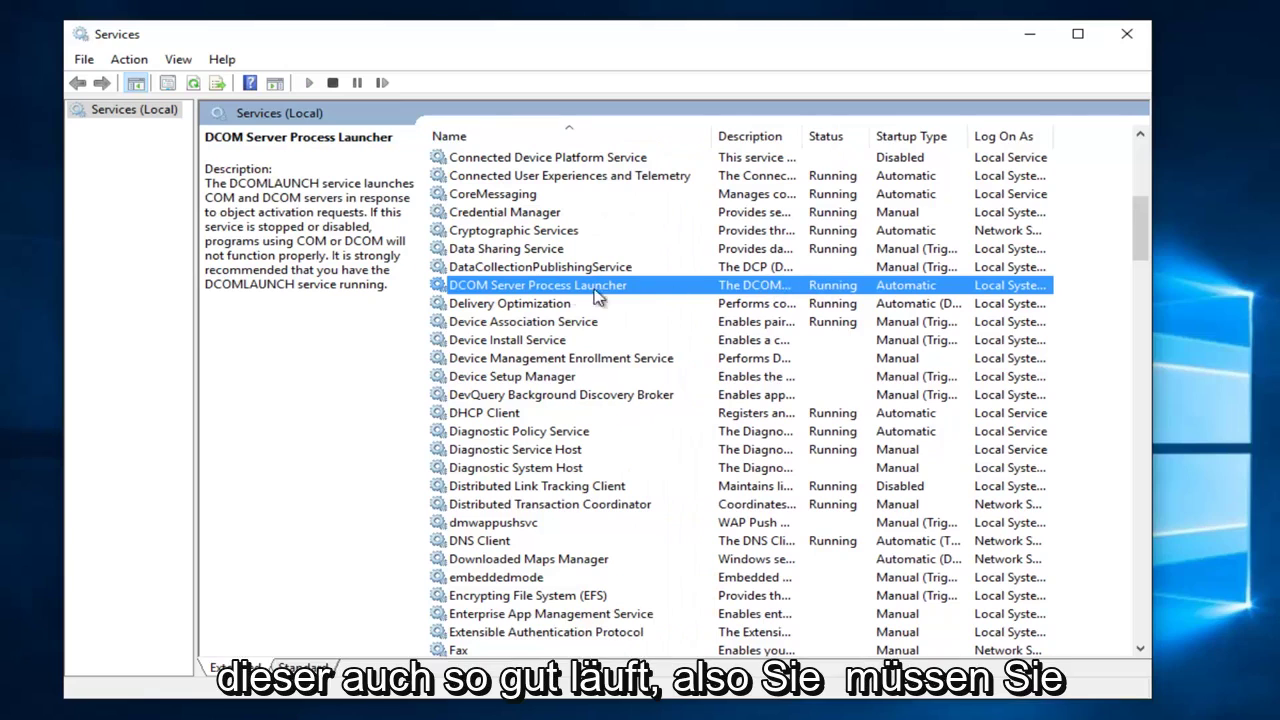
Check the startup type and service status in the DCOM Server Process Launcher's properties, and close them
right_click(528, 288)
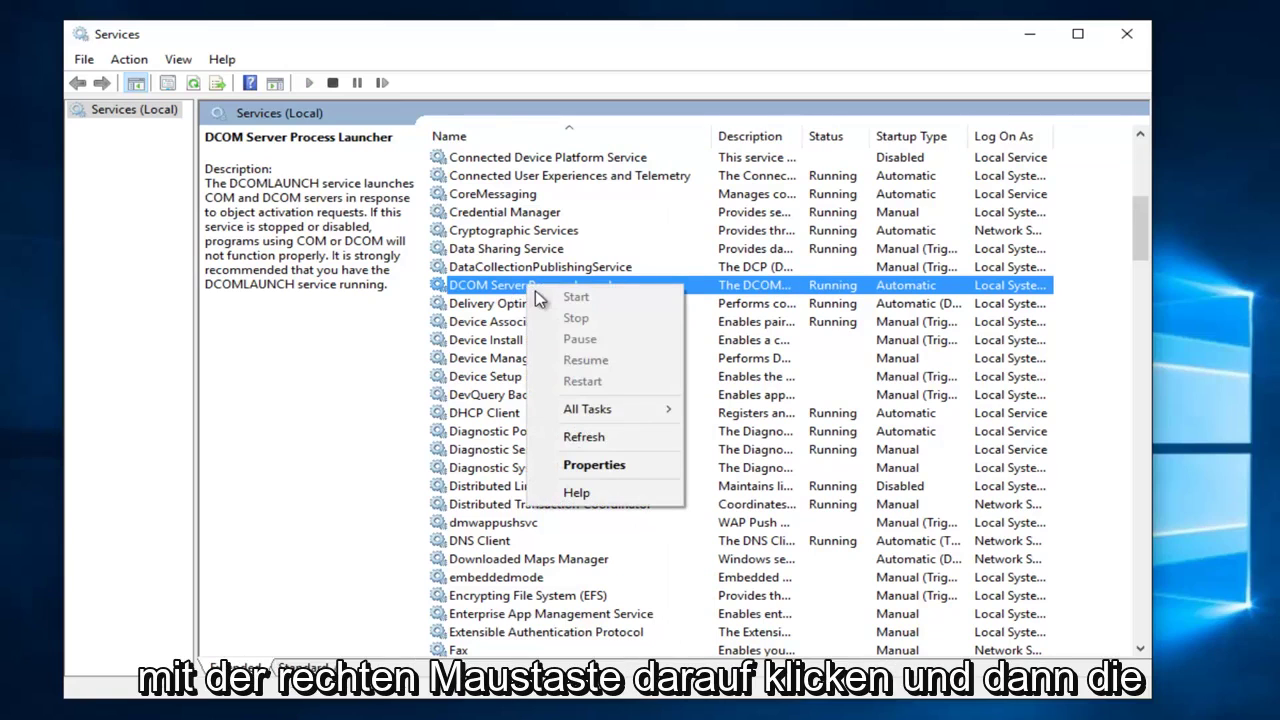
left_click(588, 465)
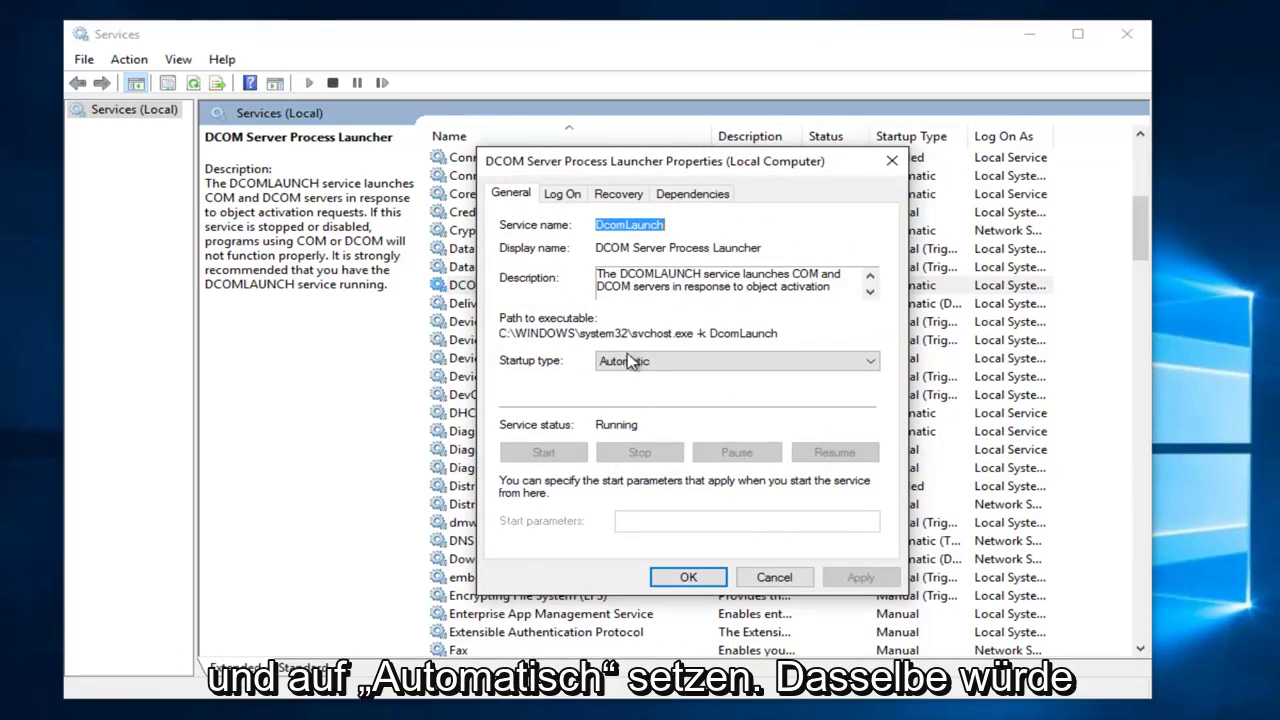
left_click(891, 161)
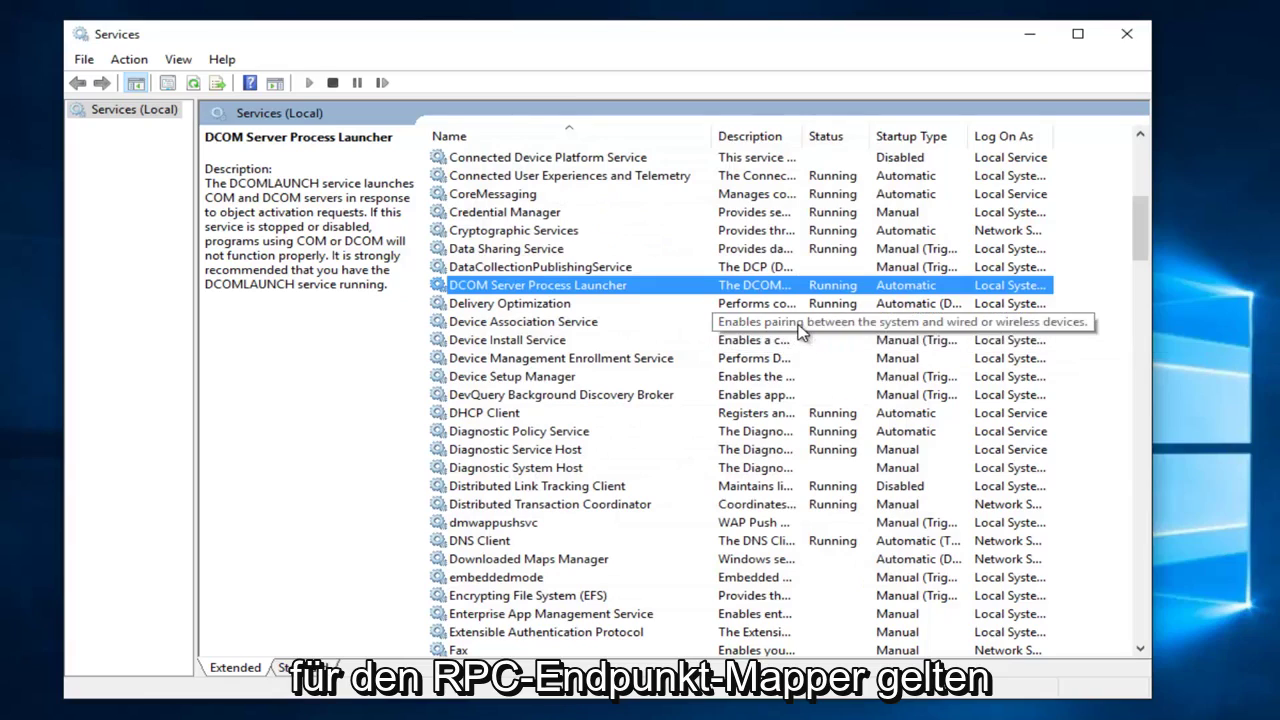
Check the startup type and service status in the RPC Endpoint Mapper's properties, and close the Services window
scroll(660, 416, "down", 7)
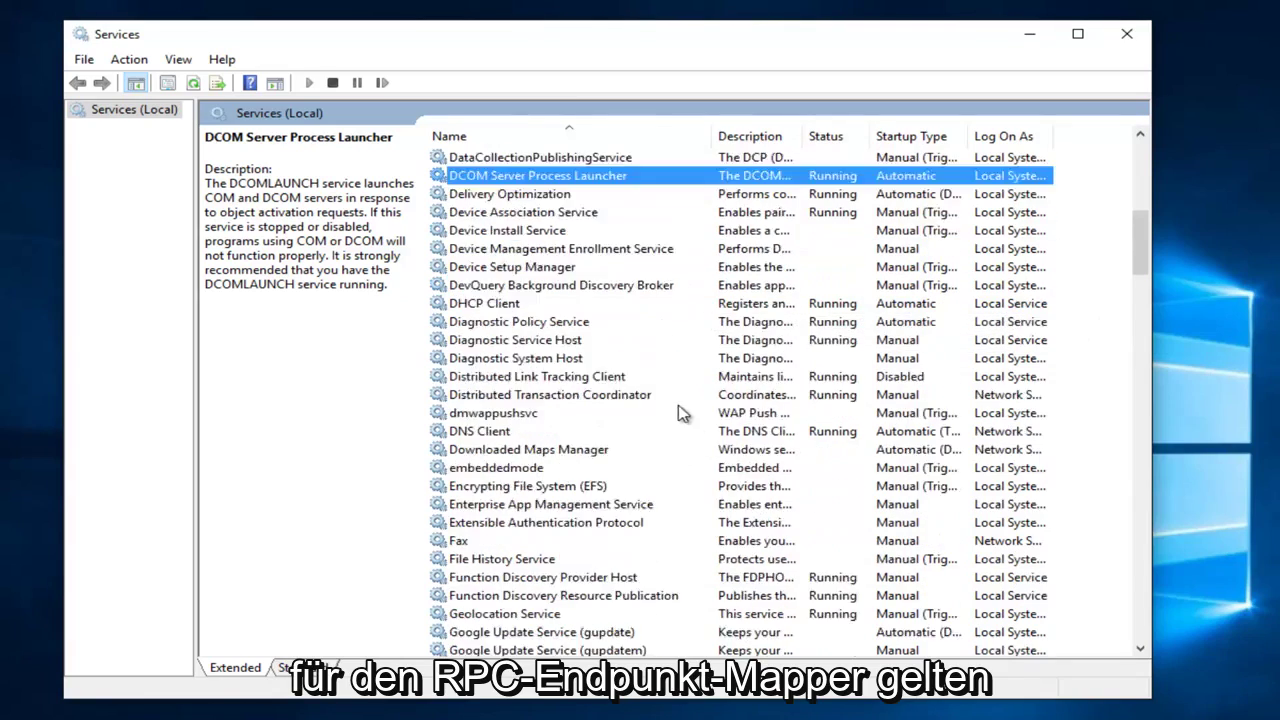
scroll(640, 424, "down", 14)
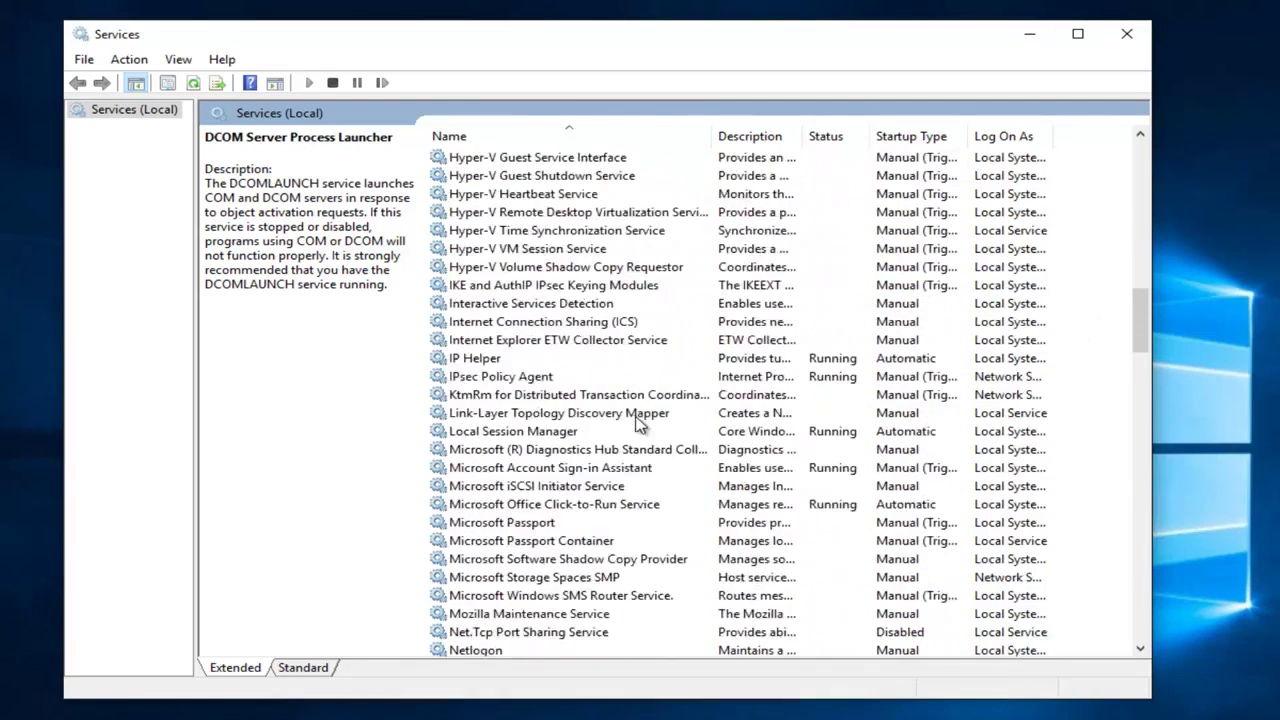
scroll(601, 412, "down", 5)
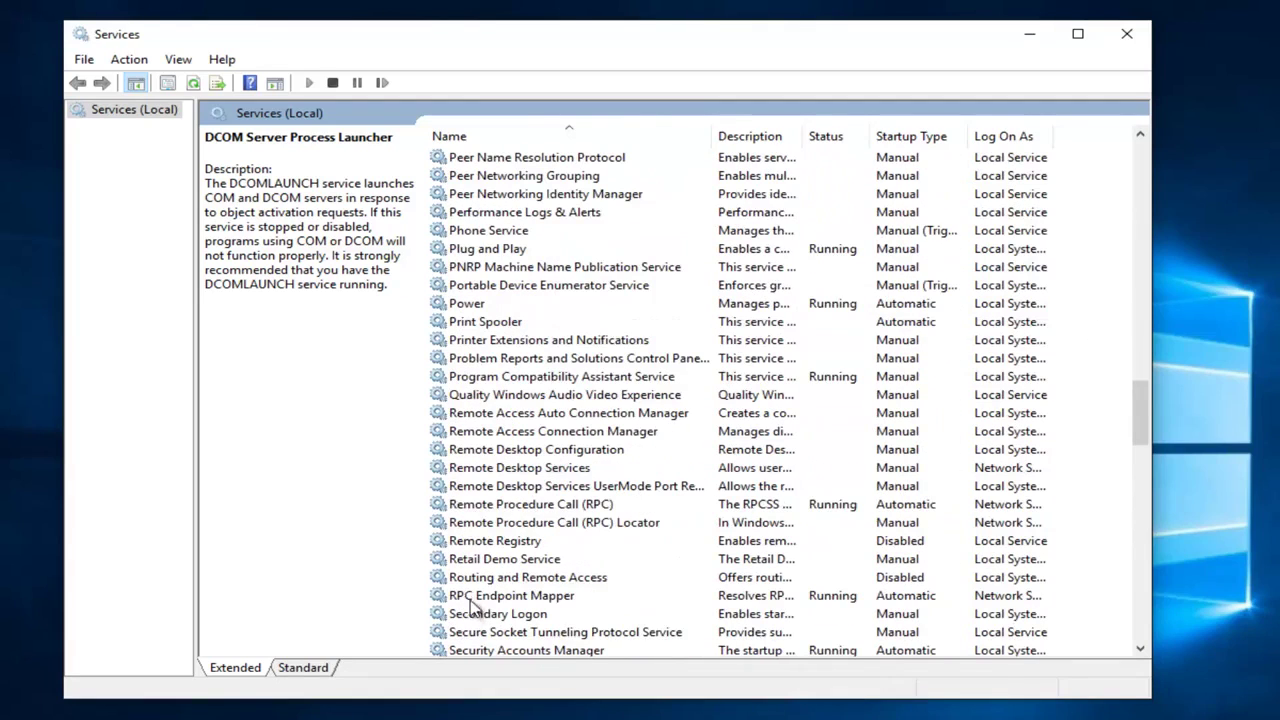
left_click(500, 595)
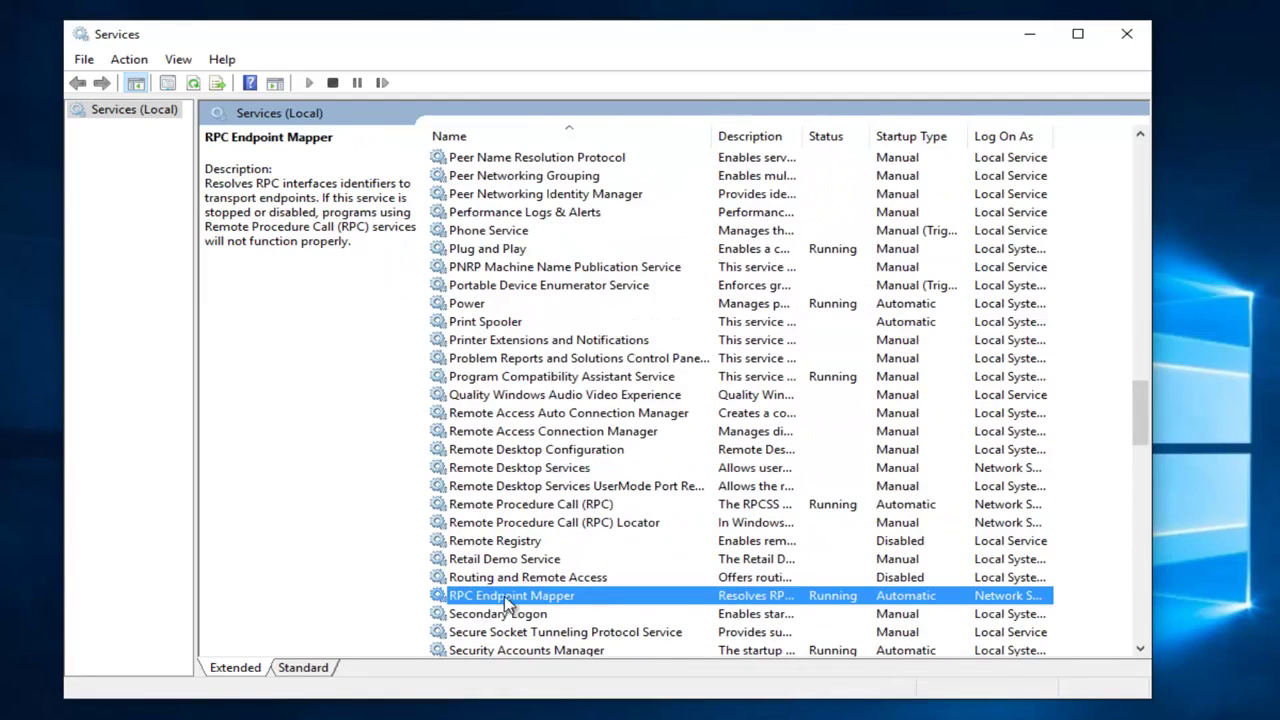
right_click(572, 597)
left_click(610, 552)
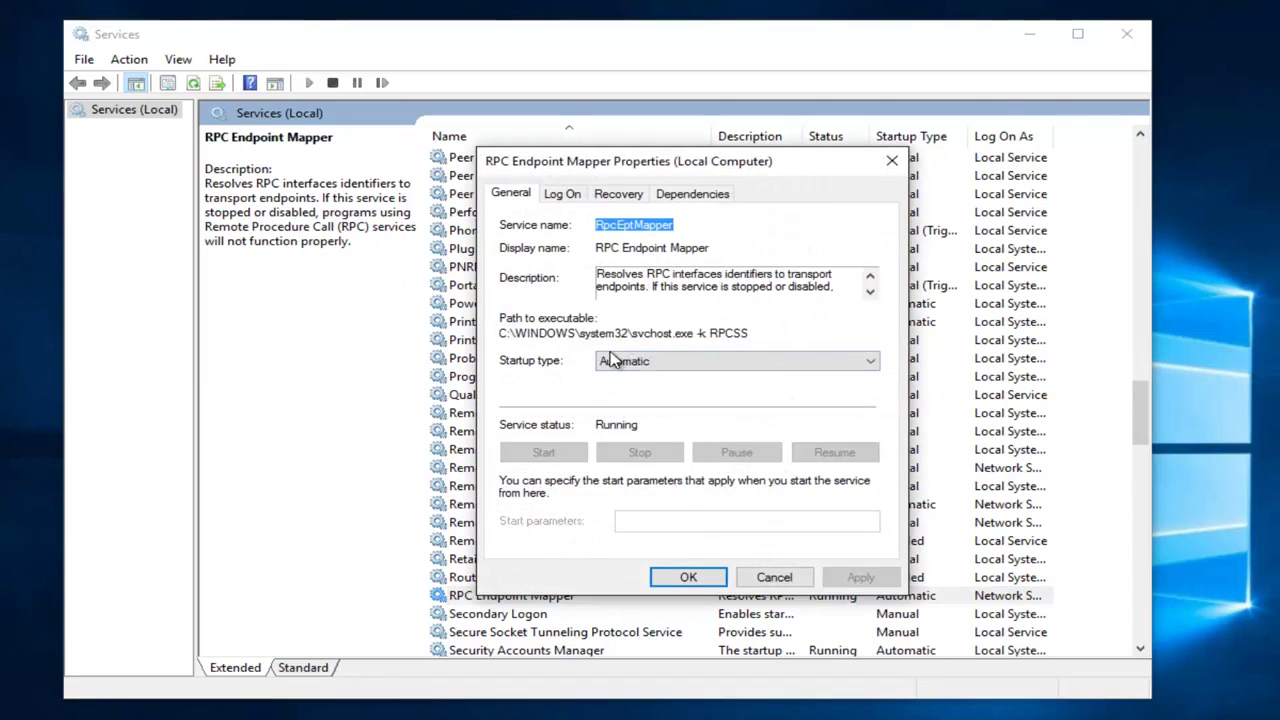
left_click(774, 577)
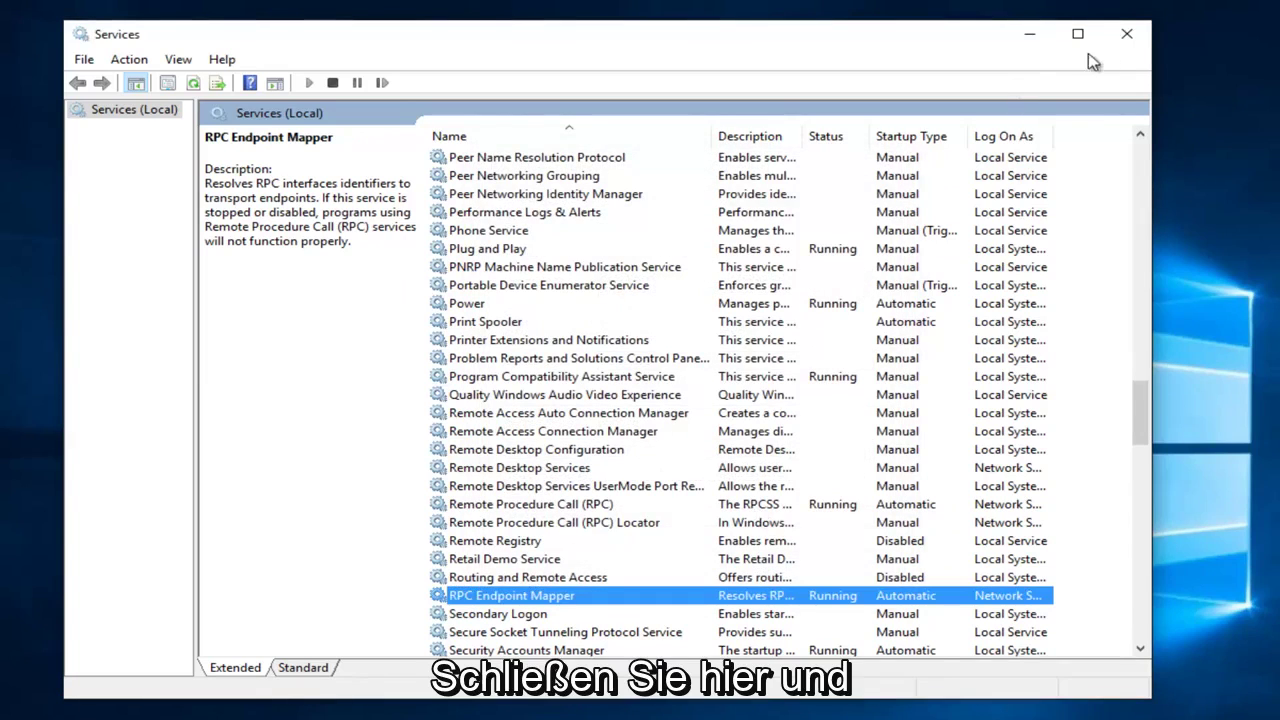
left_click(1127, 34)
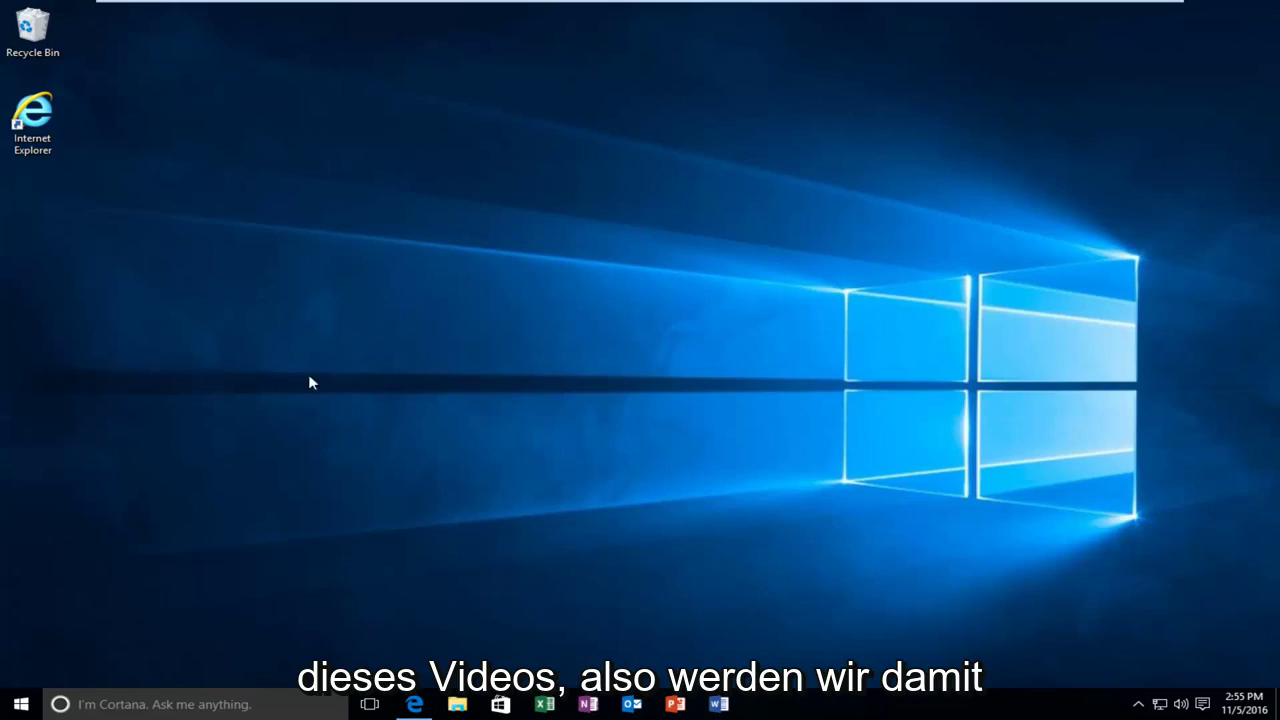
Search for "system" and open the System page of the Control Panel
left_click(20, 704)
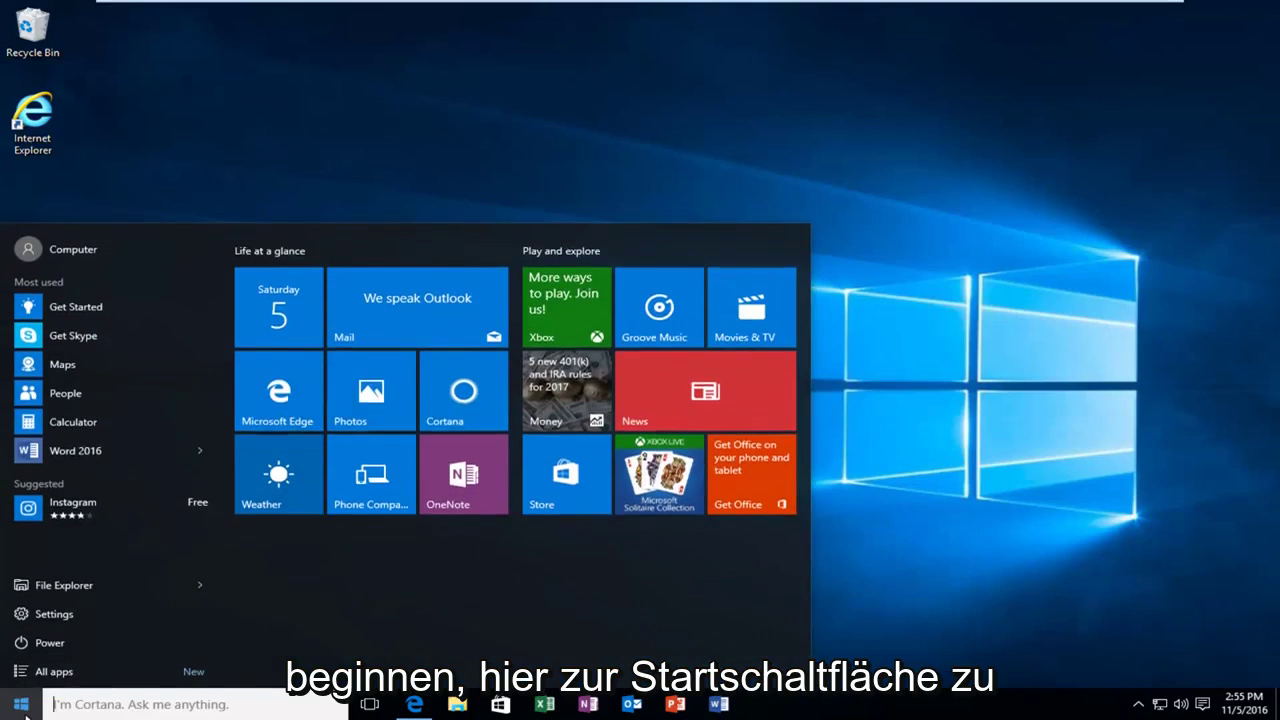
type("s")
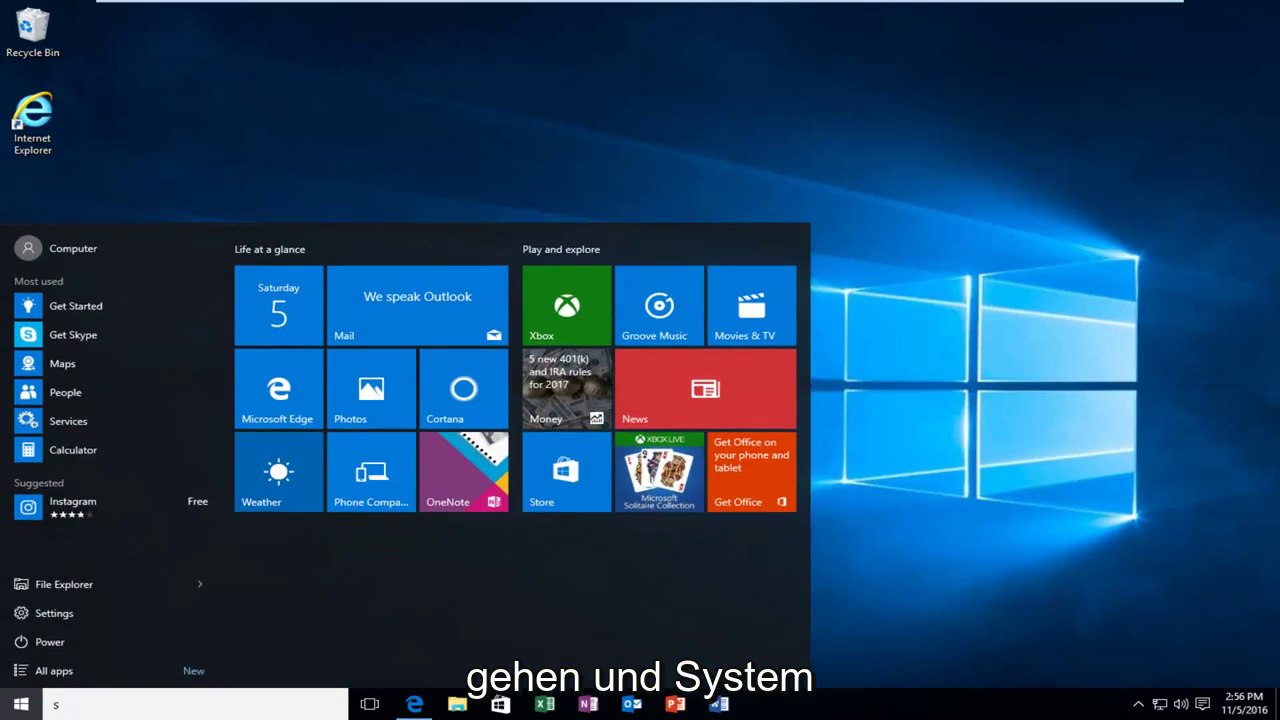
type("ystem")
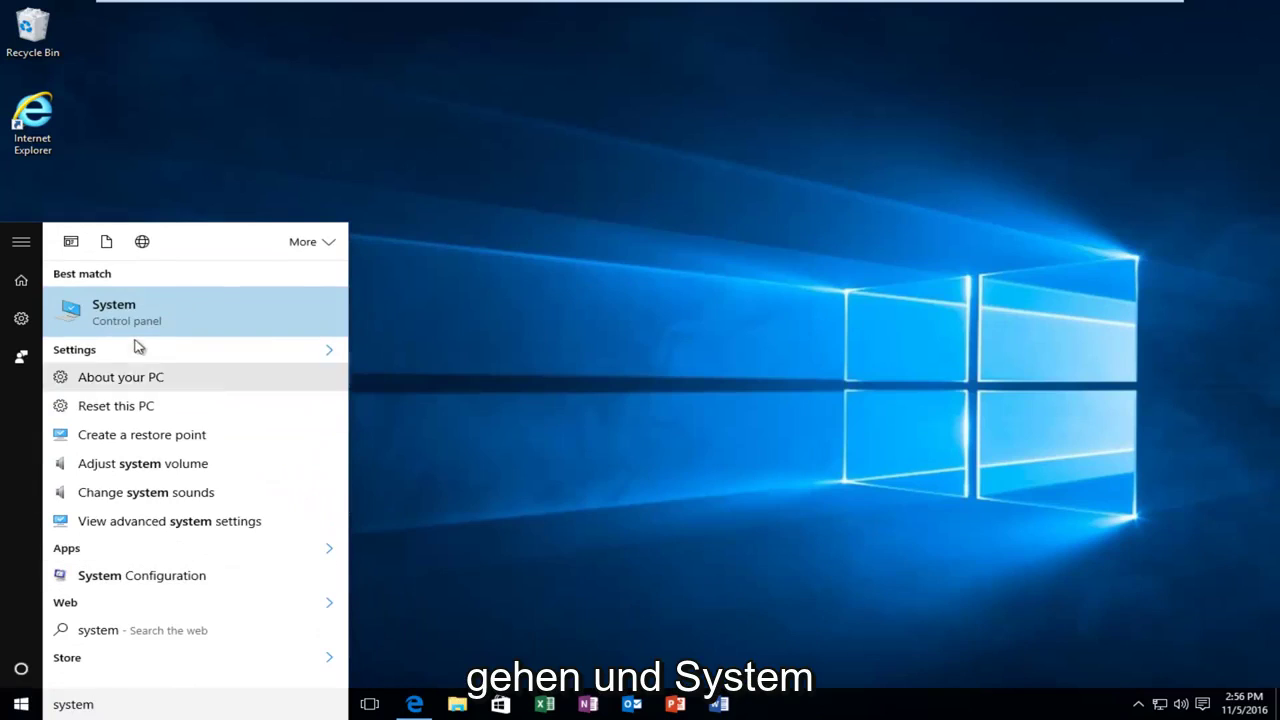
left_click(140, 322)
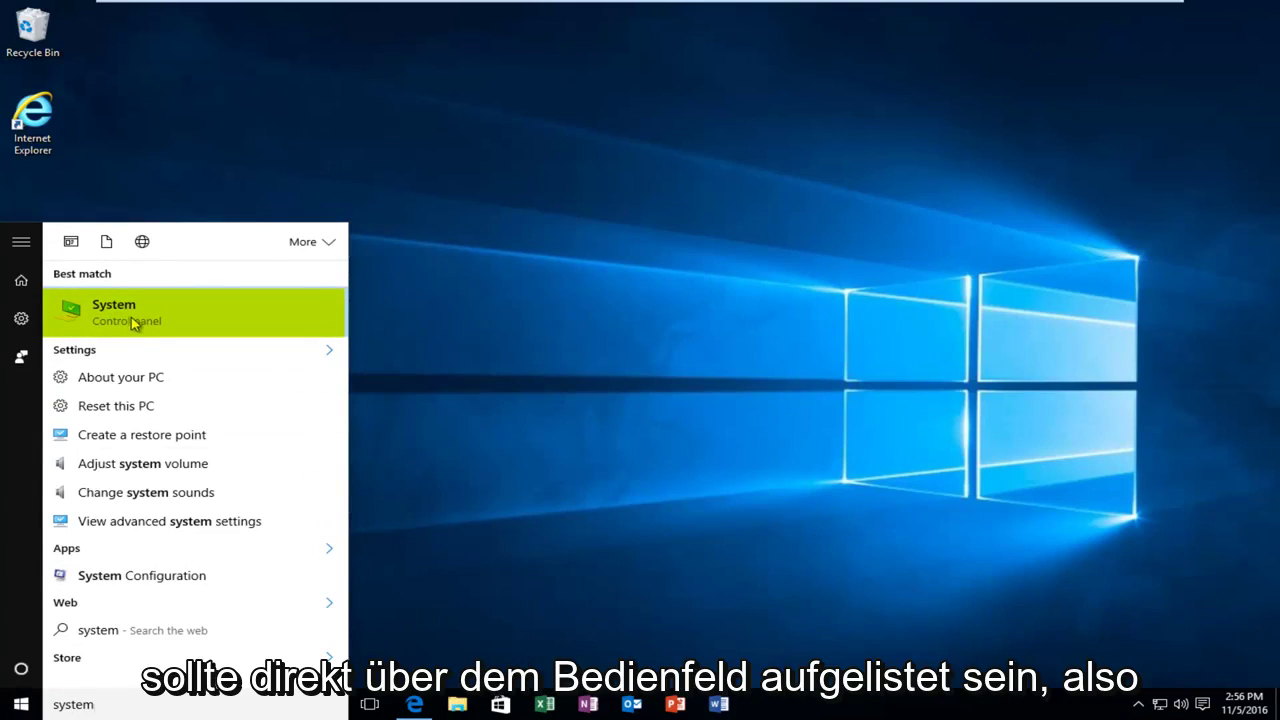
left_click(118, 318)
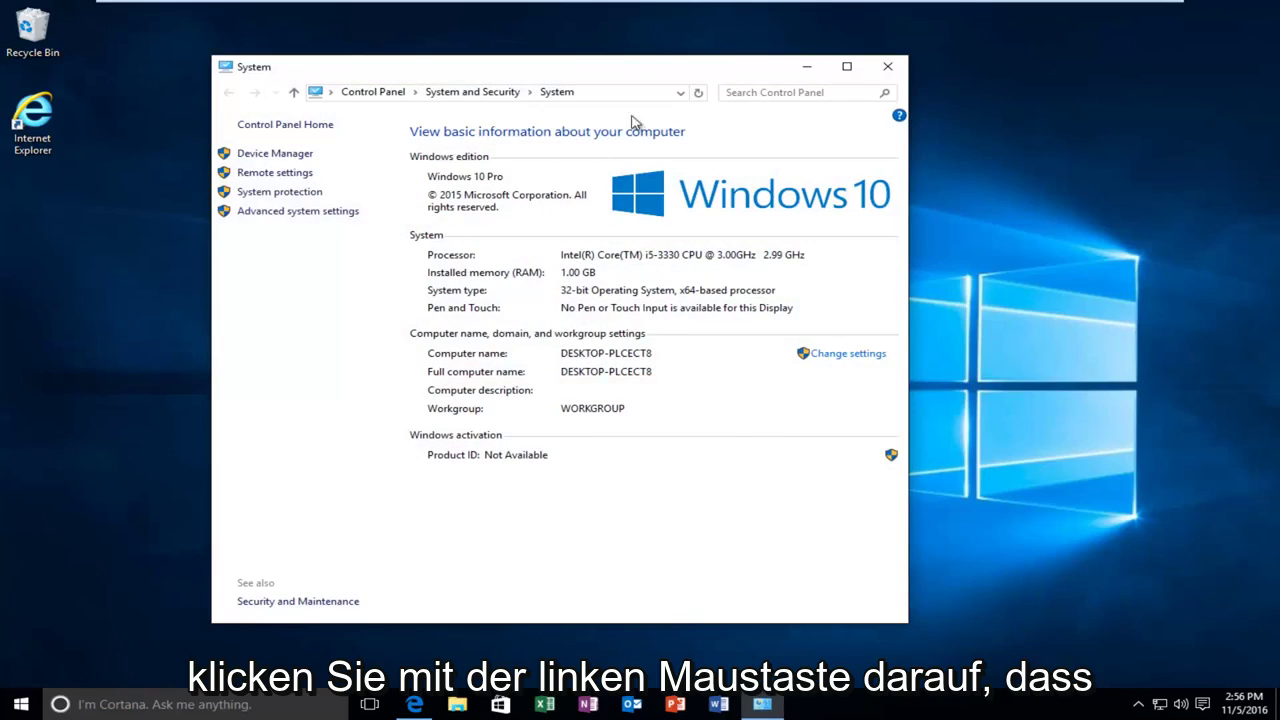
Maximize the System window and open the advanced system settings, ending on the Advanced options of System Properties
left_click(846, 66)
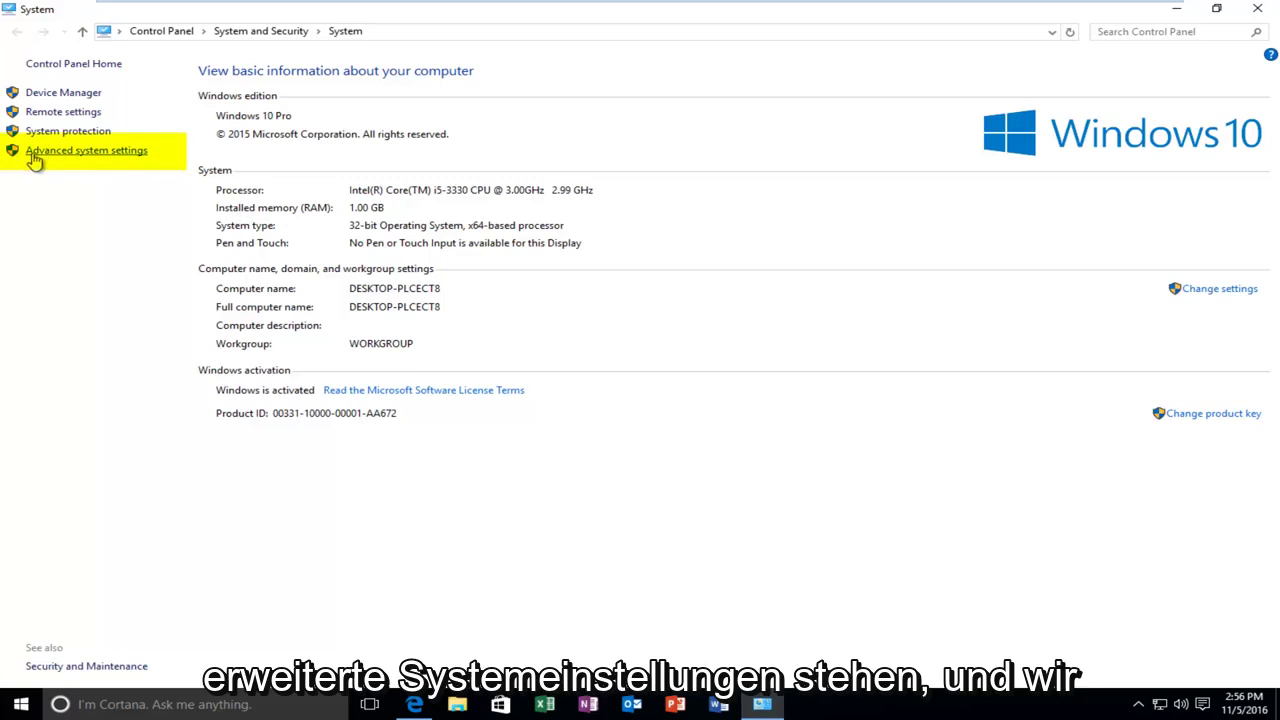
left_click(86, 152)
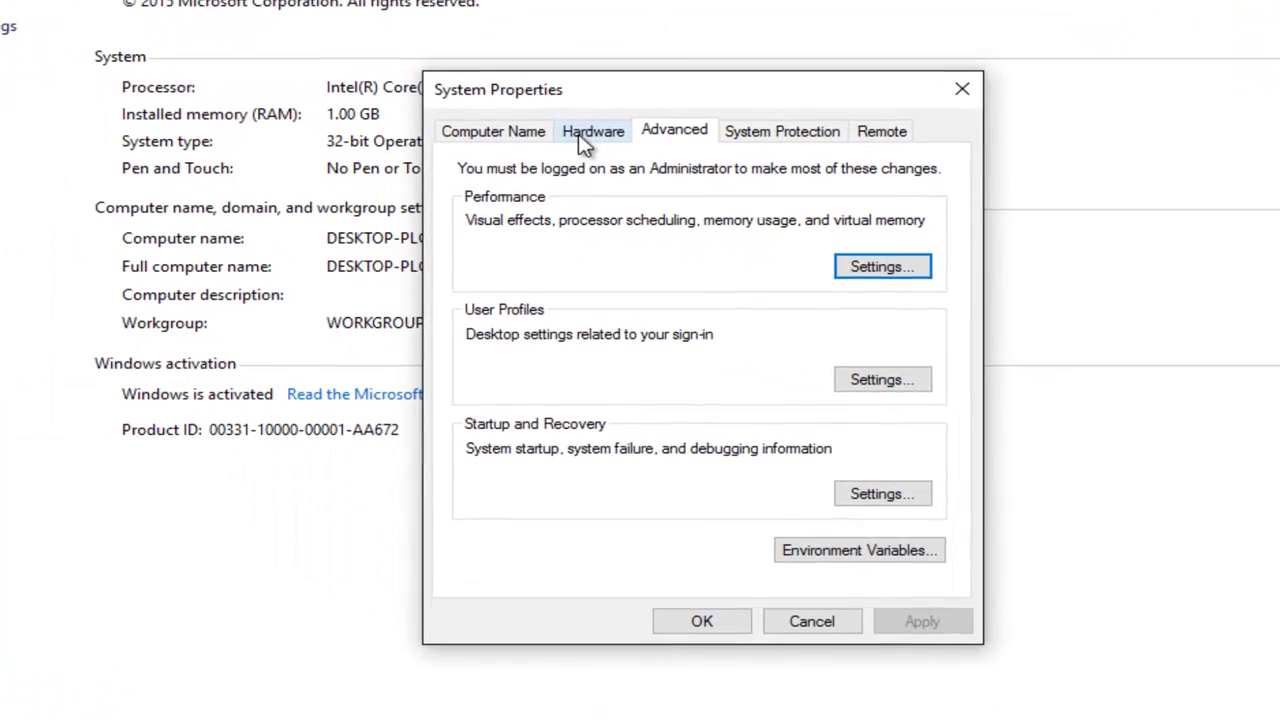
left_click(594, 133)
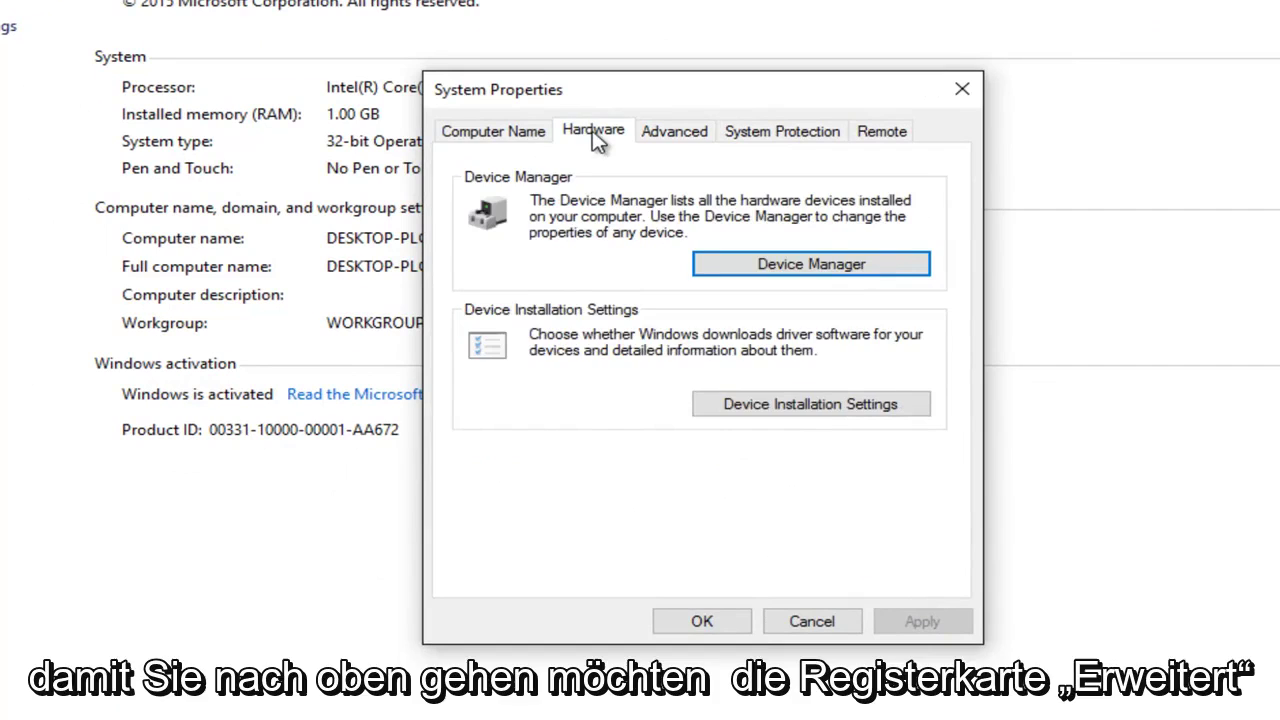
left_click(493, 133)
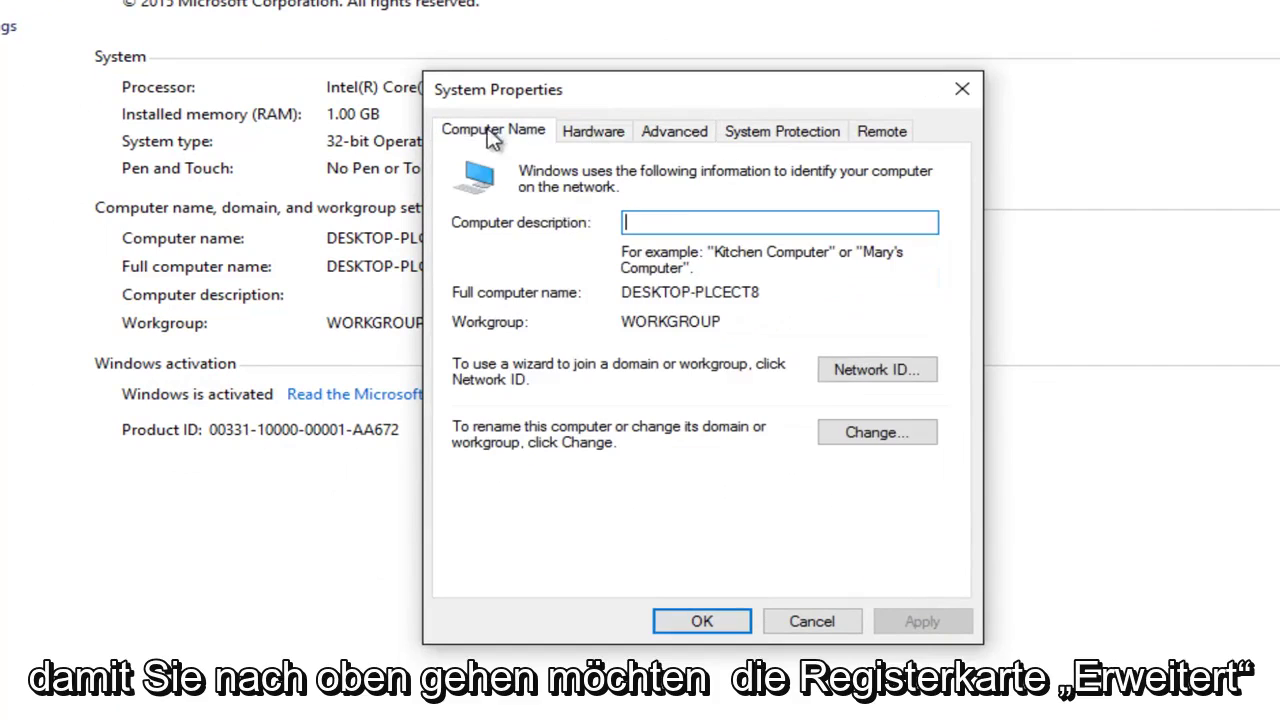
left_click(677, 141)
left_click_drag(610, 102, 563, 129)
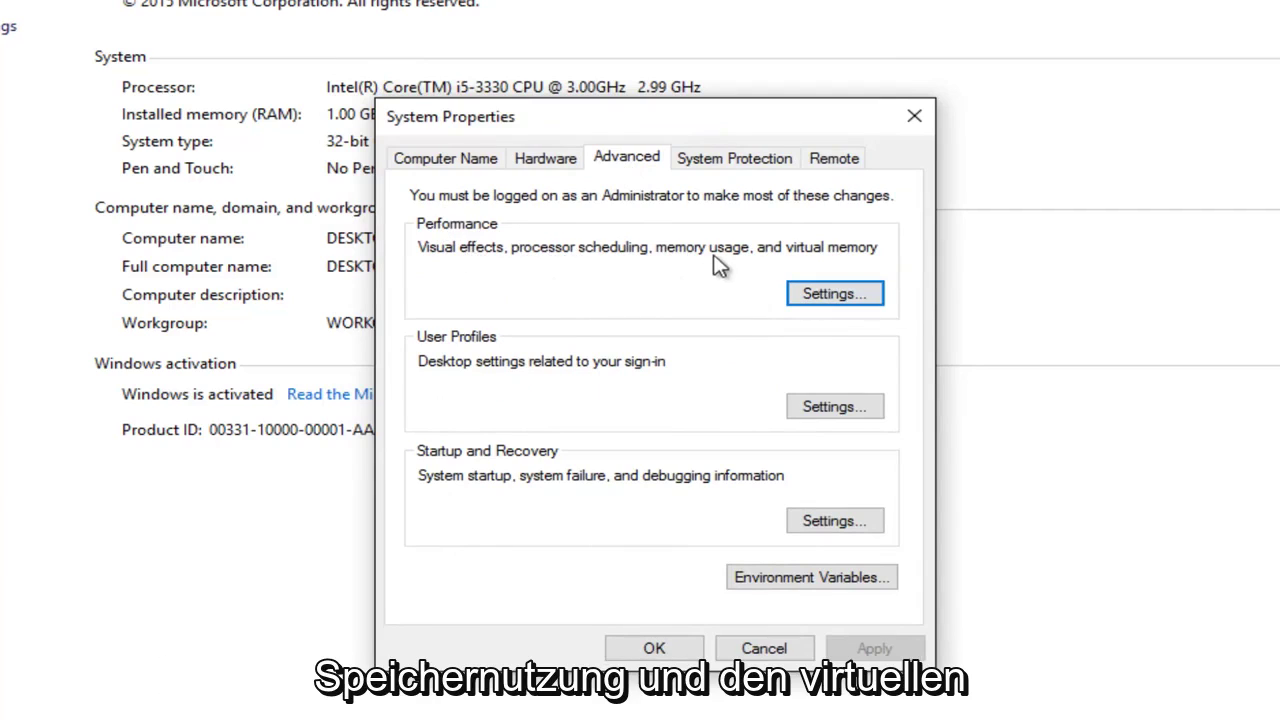
In the Performance settings, turn on Data Execution Prevention for all programs and services except those selected
left_click(831, 307)
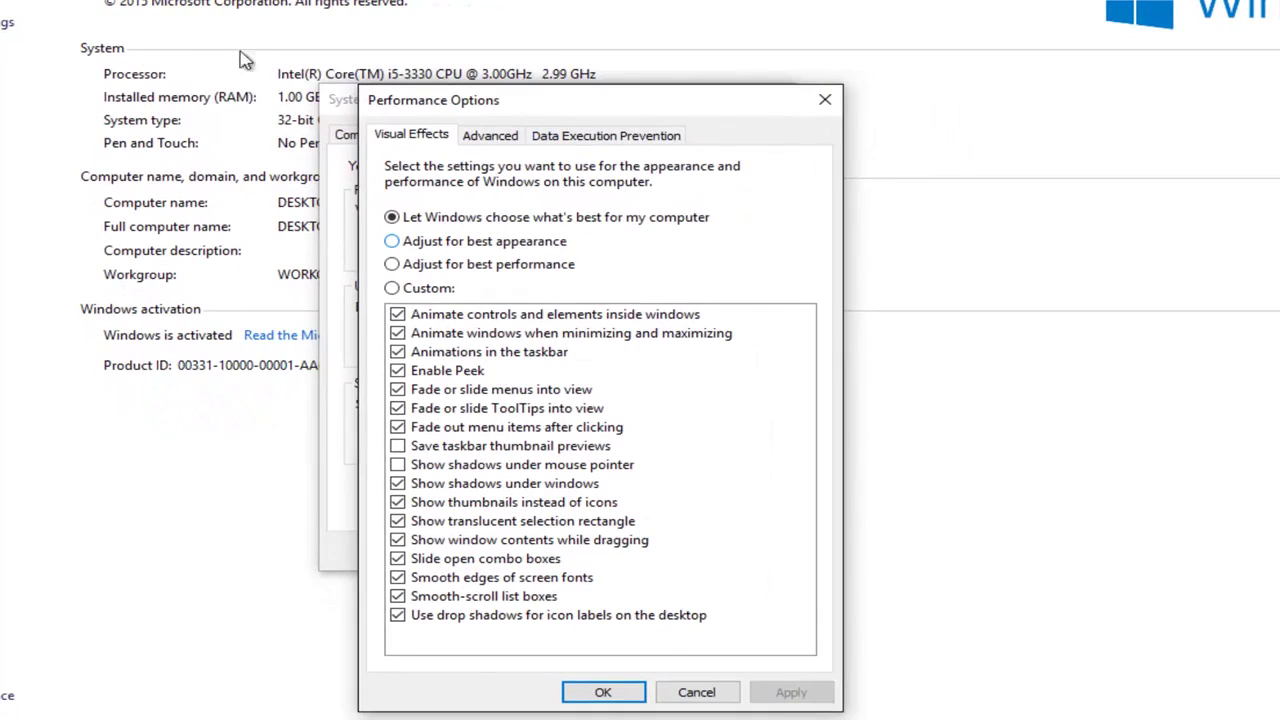
left_click_drag(538, 112, 547, 42)
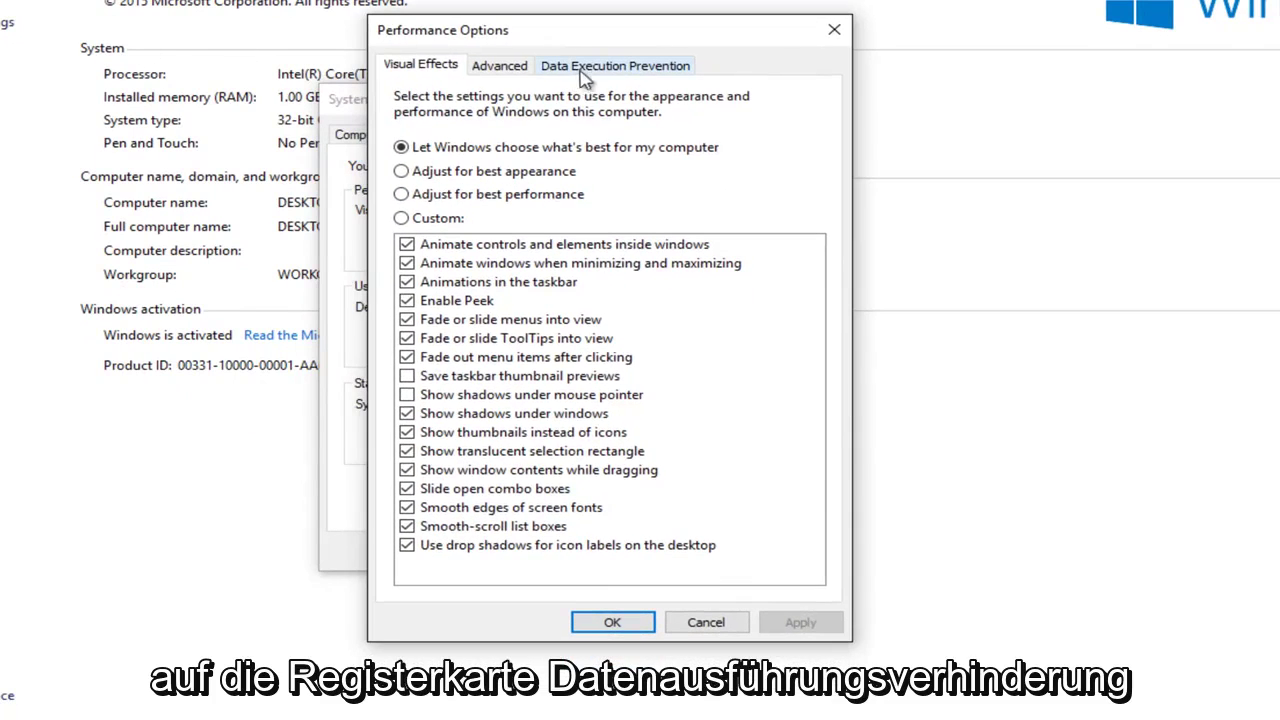
left_click(632, 70)
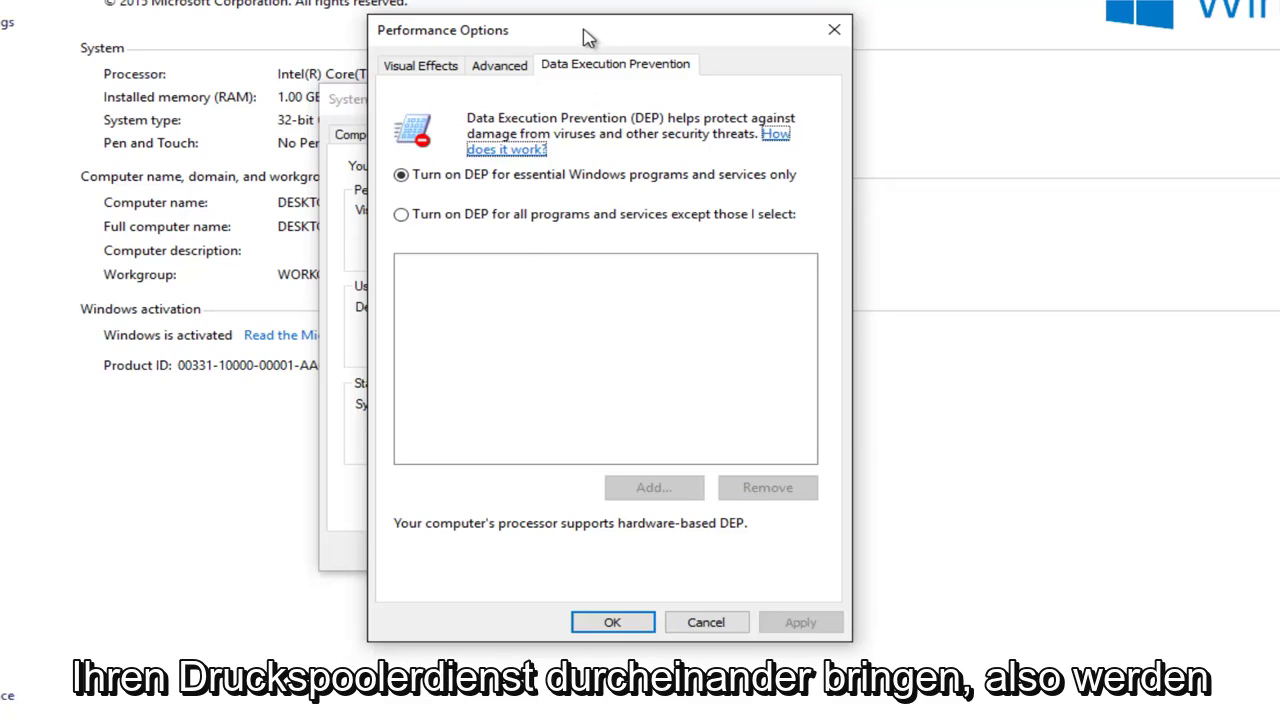
left_click_drag(588, 38, 584, 20)
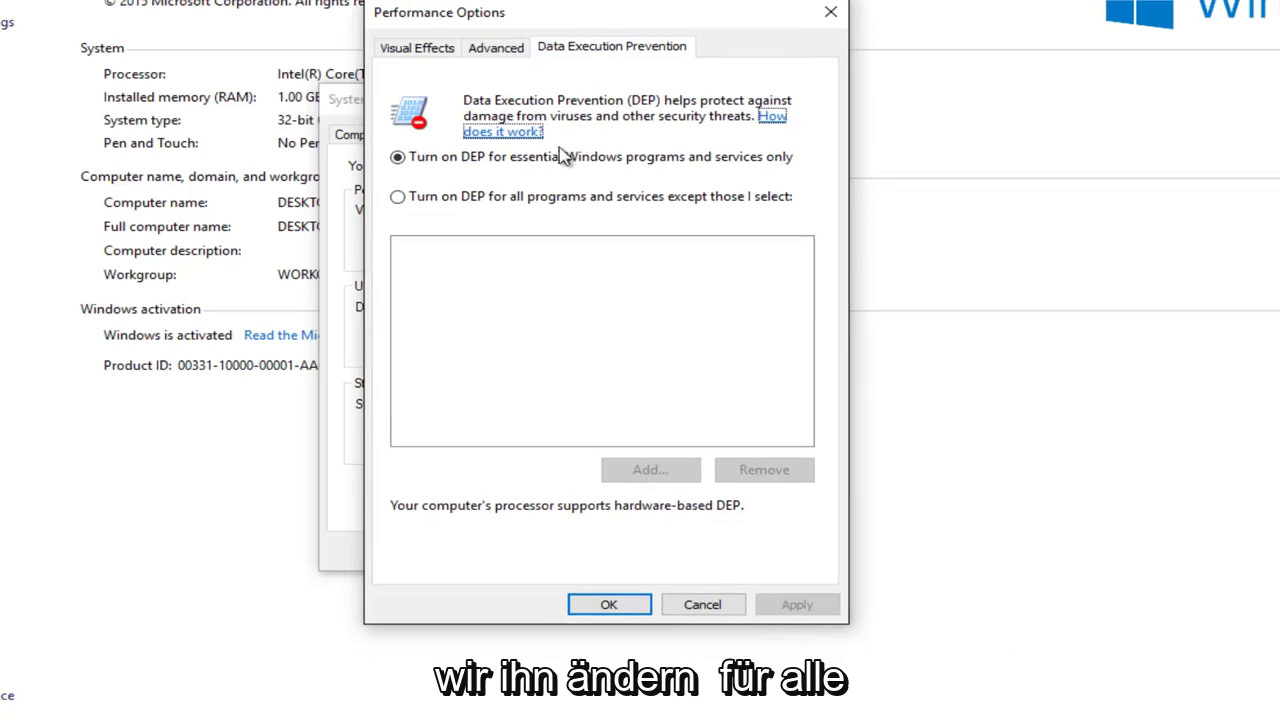
left_click(399, 198)
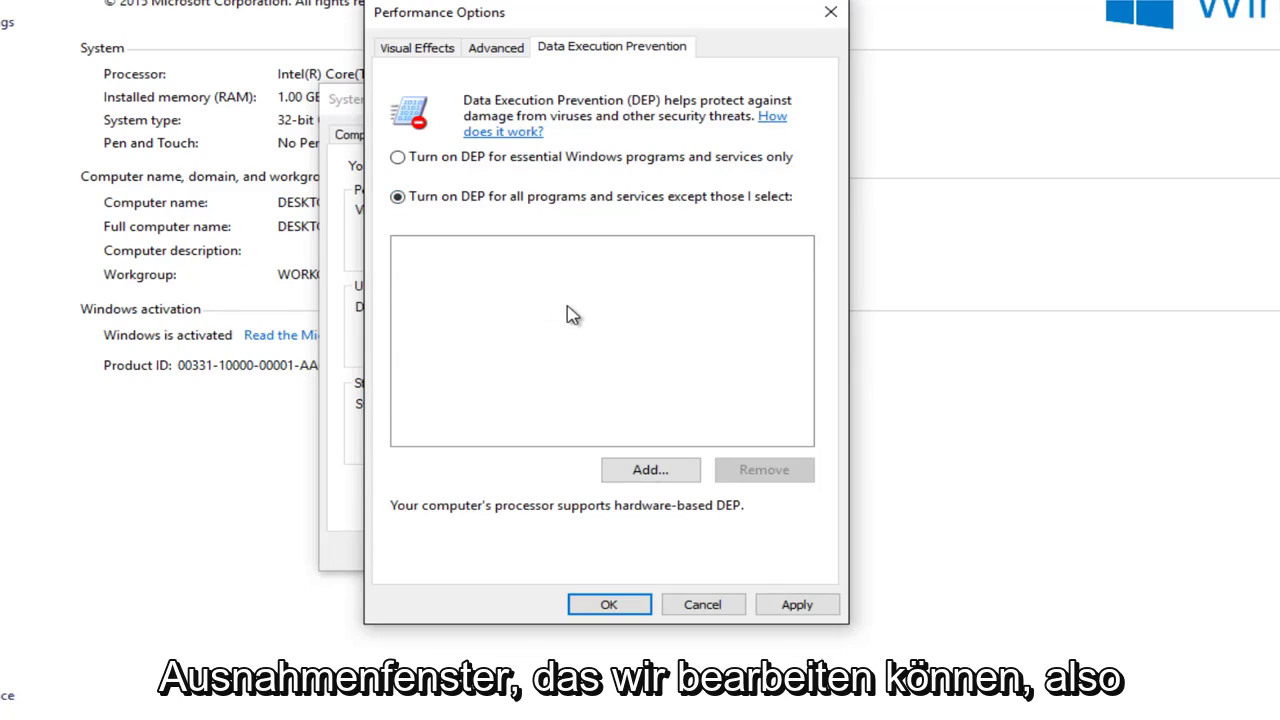
Try to add spoolsv from the System32 folder to the Data Execution Prevention exceptions
left_click(645, 474)
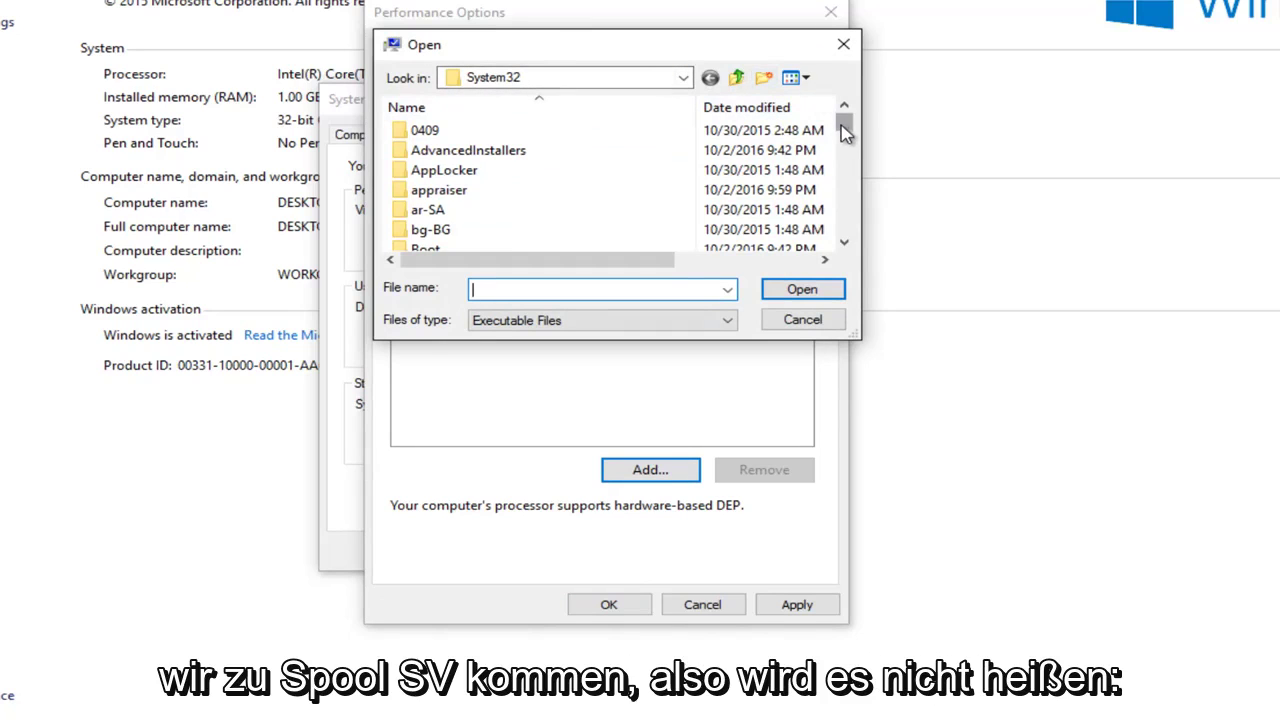
left_click_drag(845, 131, 845, 192)
scroll(605, 225, "down", 7)
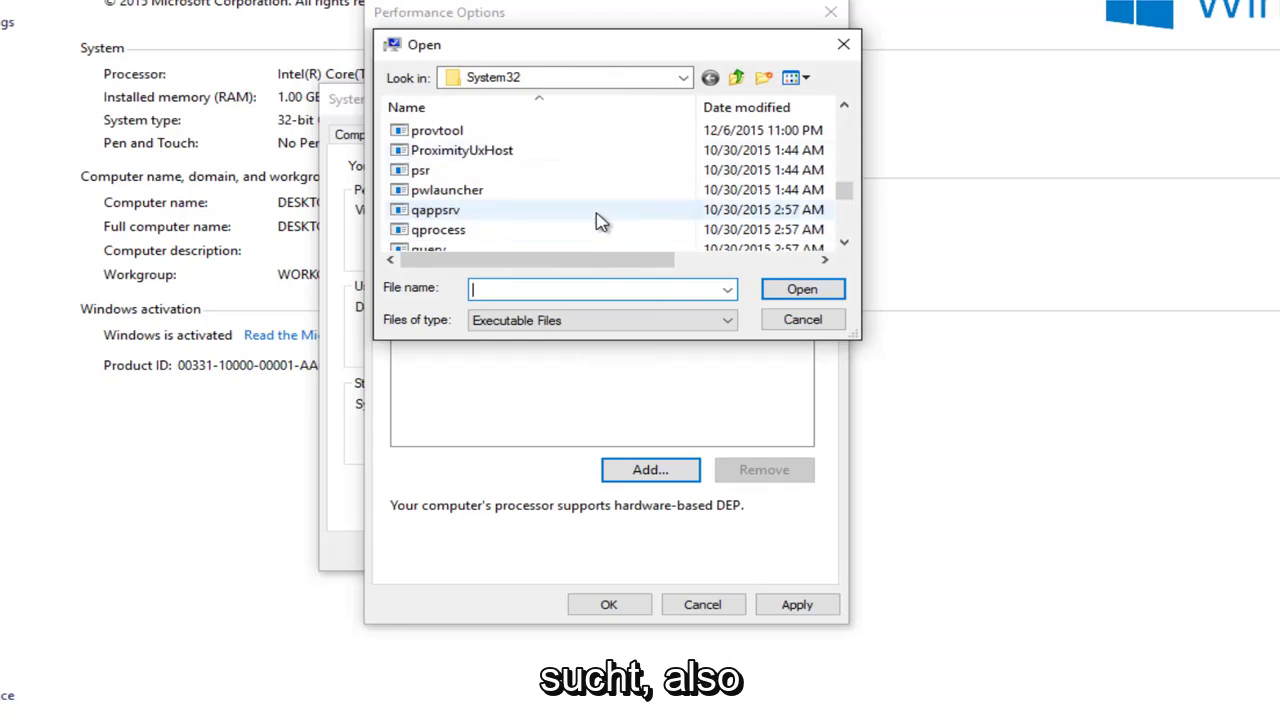
scroll(596, 215, "down", 10)
scroll(580, 209, "down", 8)
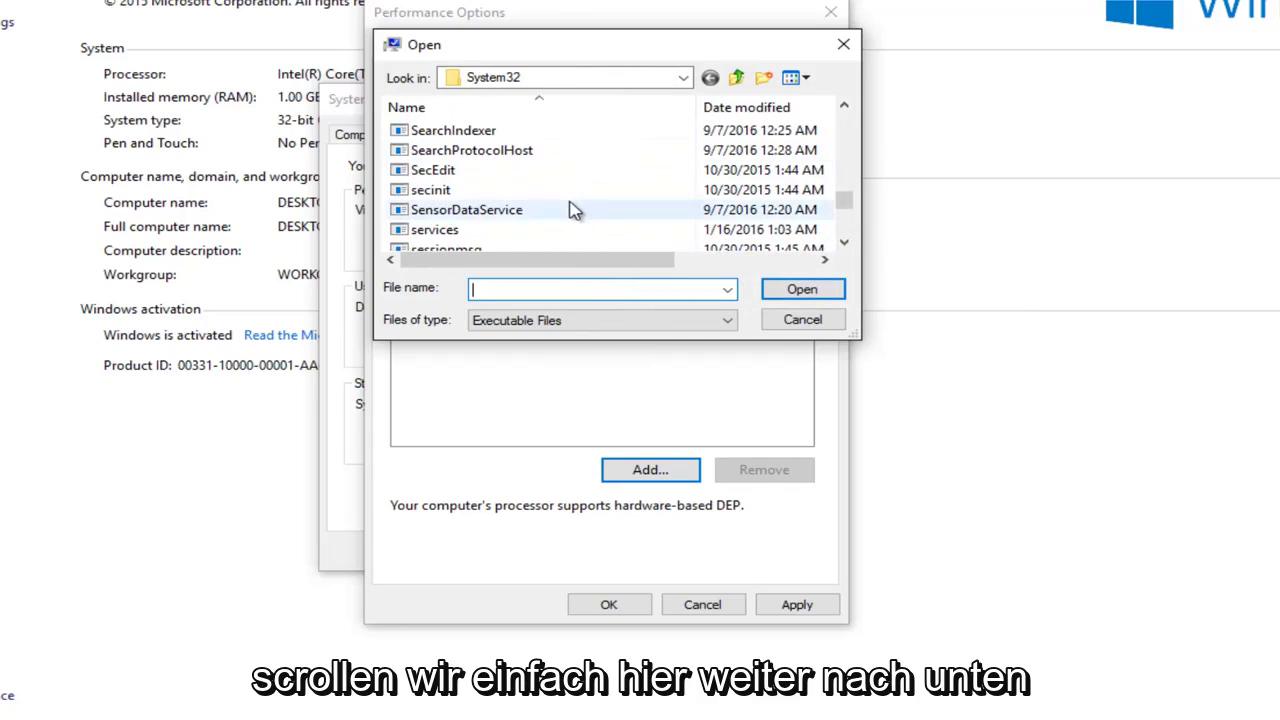
scroll(567, 207, "down", 4)
scroll(557, 204, "down", 2)
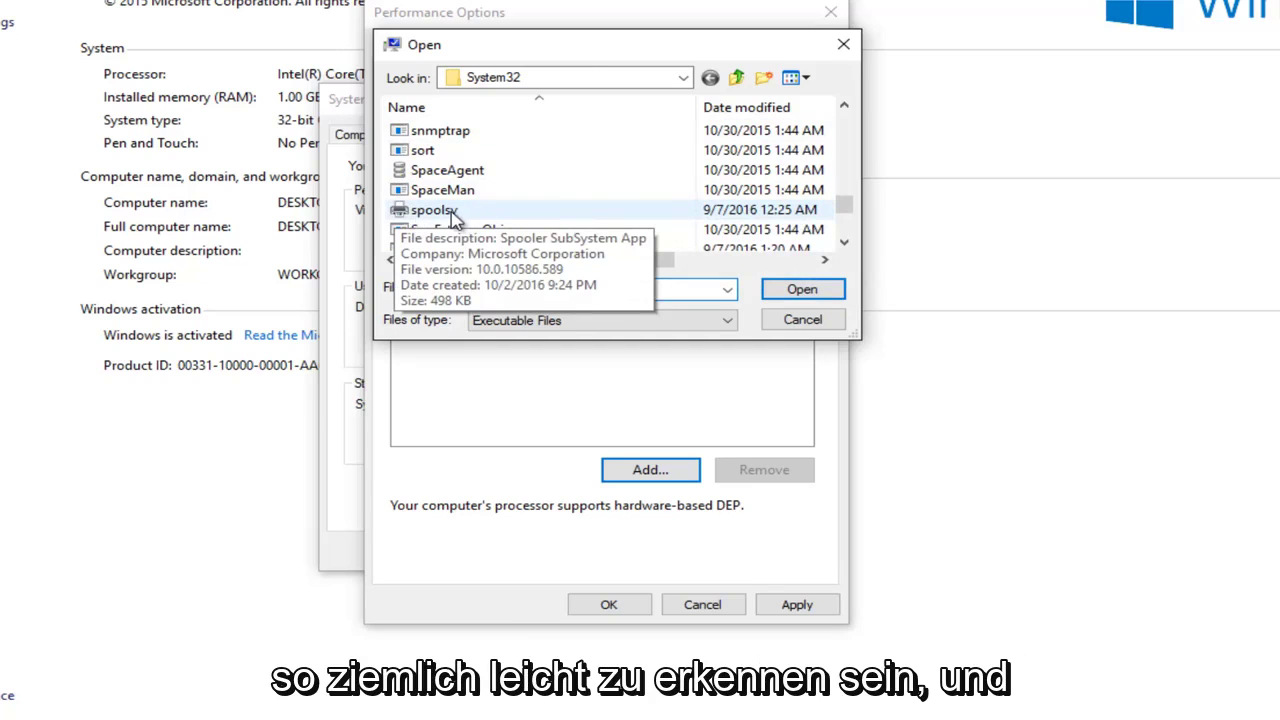
left_click(434, 210)
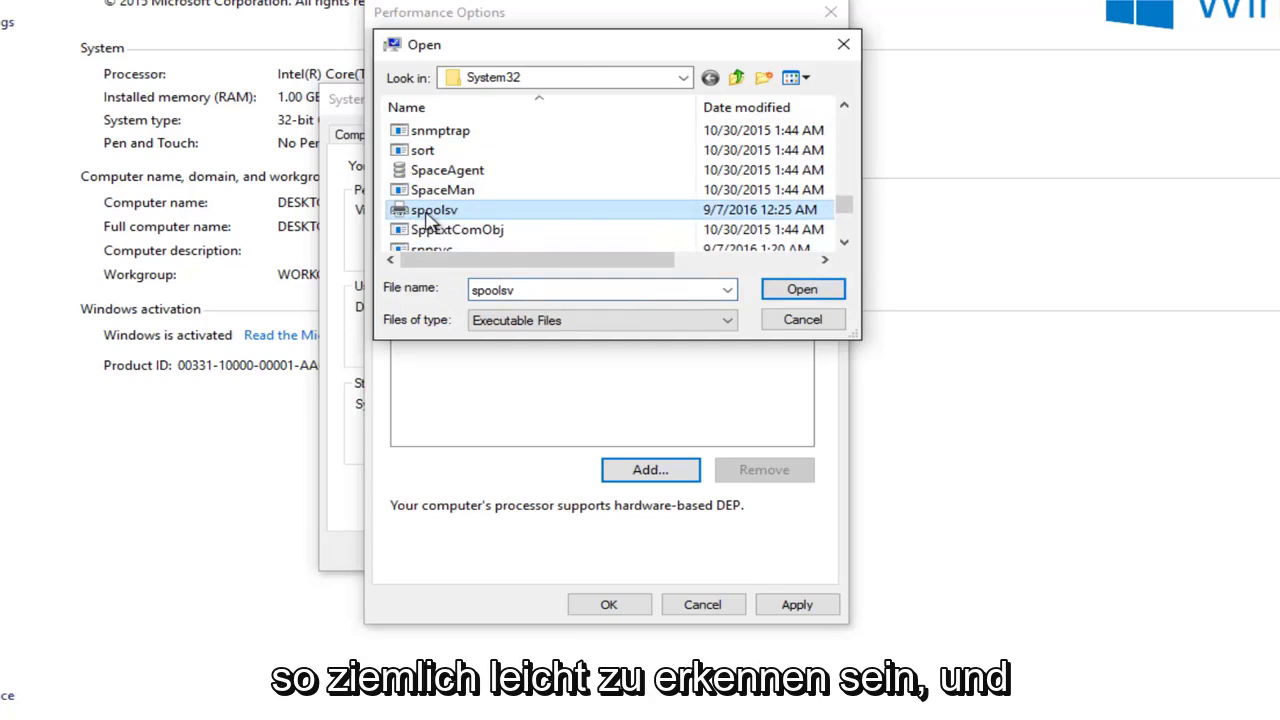
left_click(784, 289)
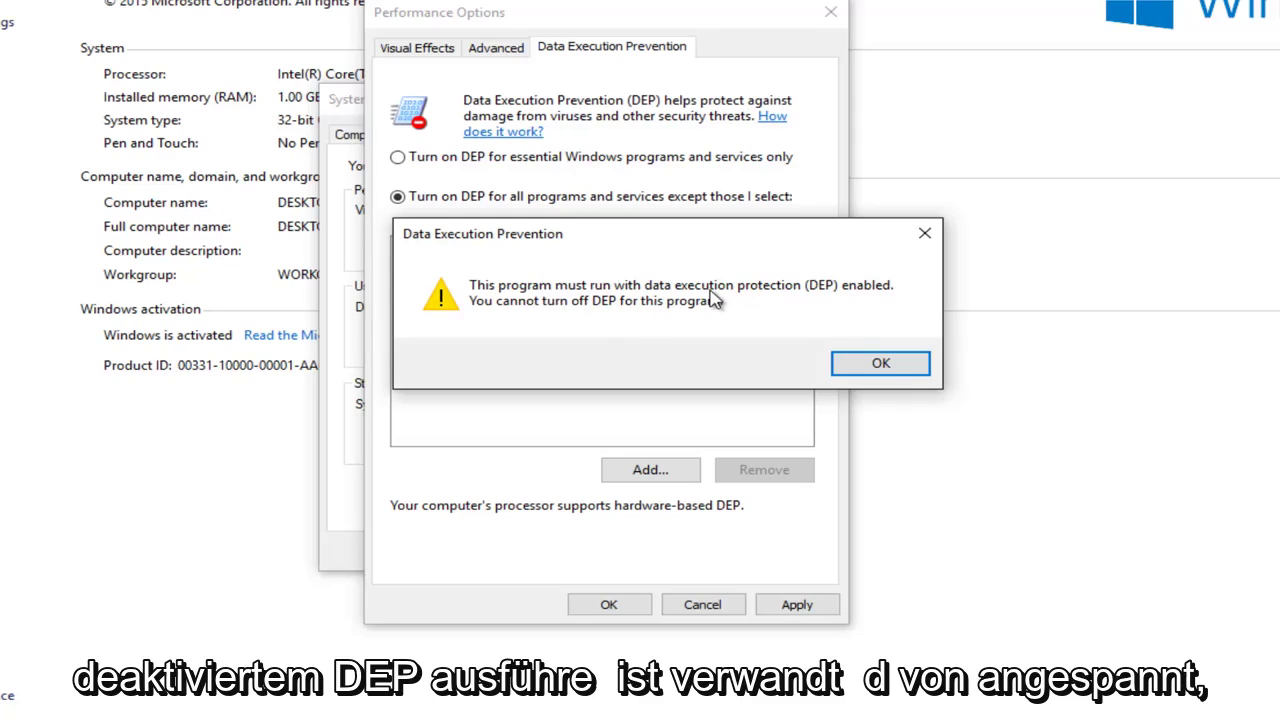
left_click_drag(652, 240, 615, 244)
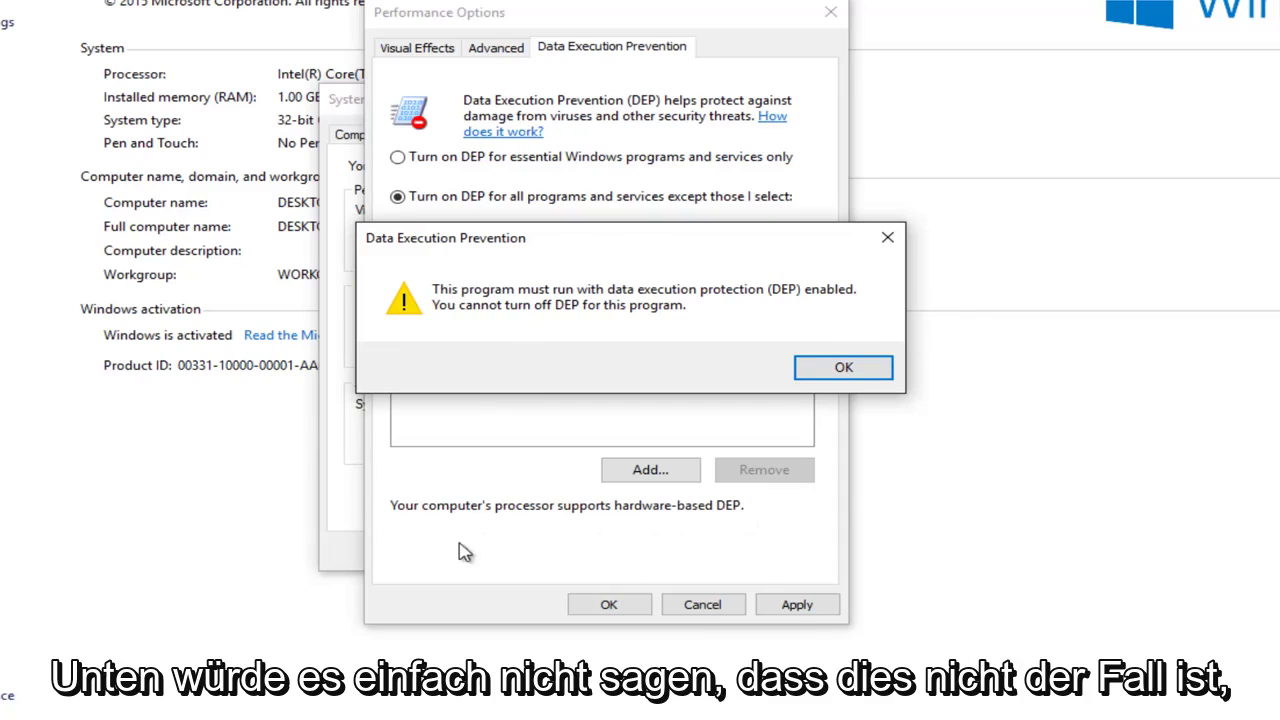
left_click(888, 238)
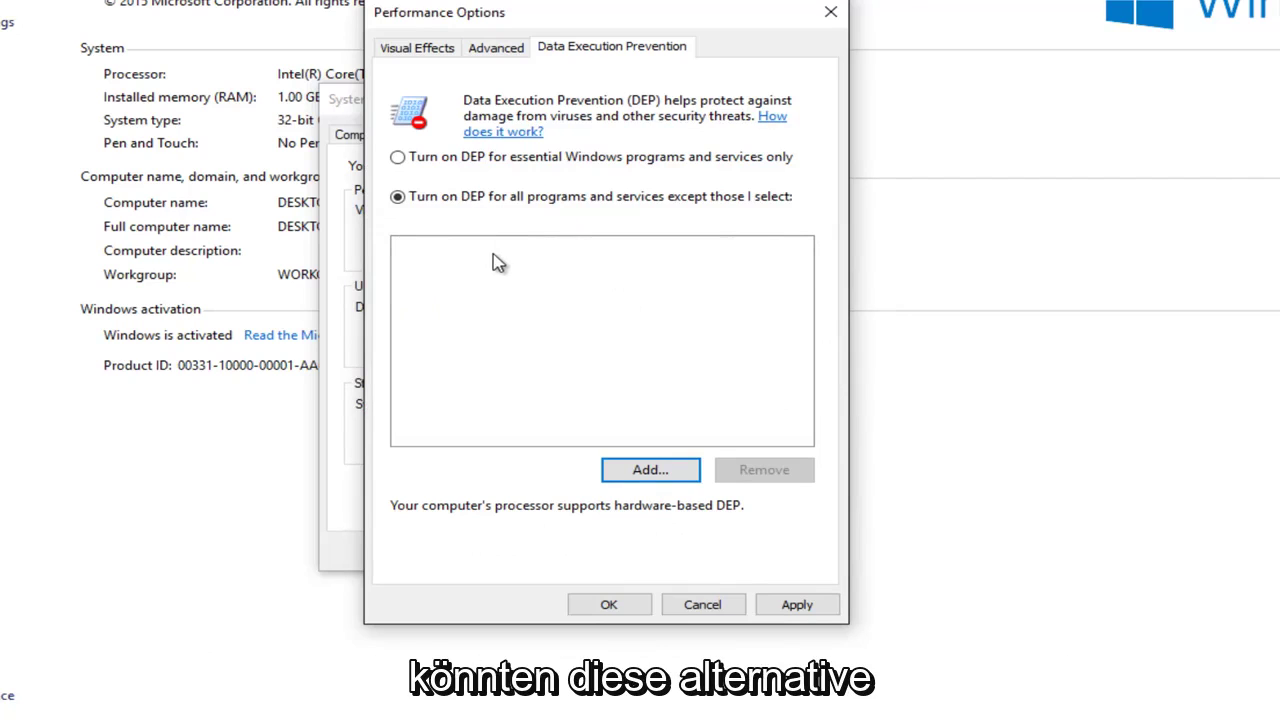
Apply the Data Execution Prevention change, acknowledge the restart notice and close the Performance Options
left_click(790, 606)
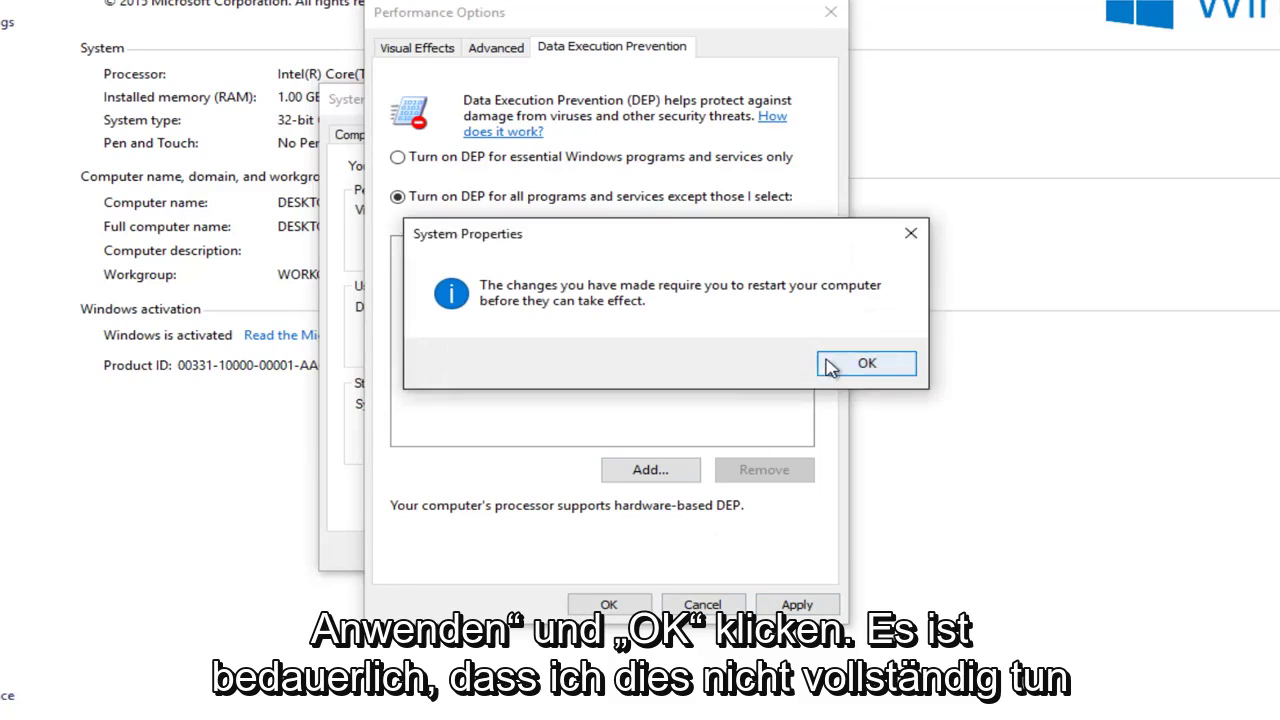
left_click(829, 368)
left_click(608, 604)
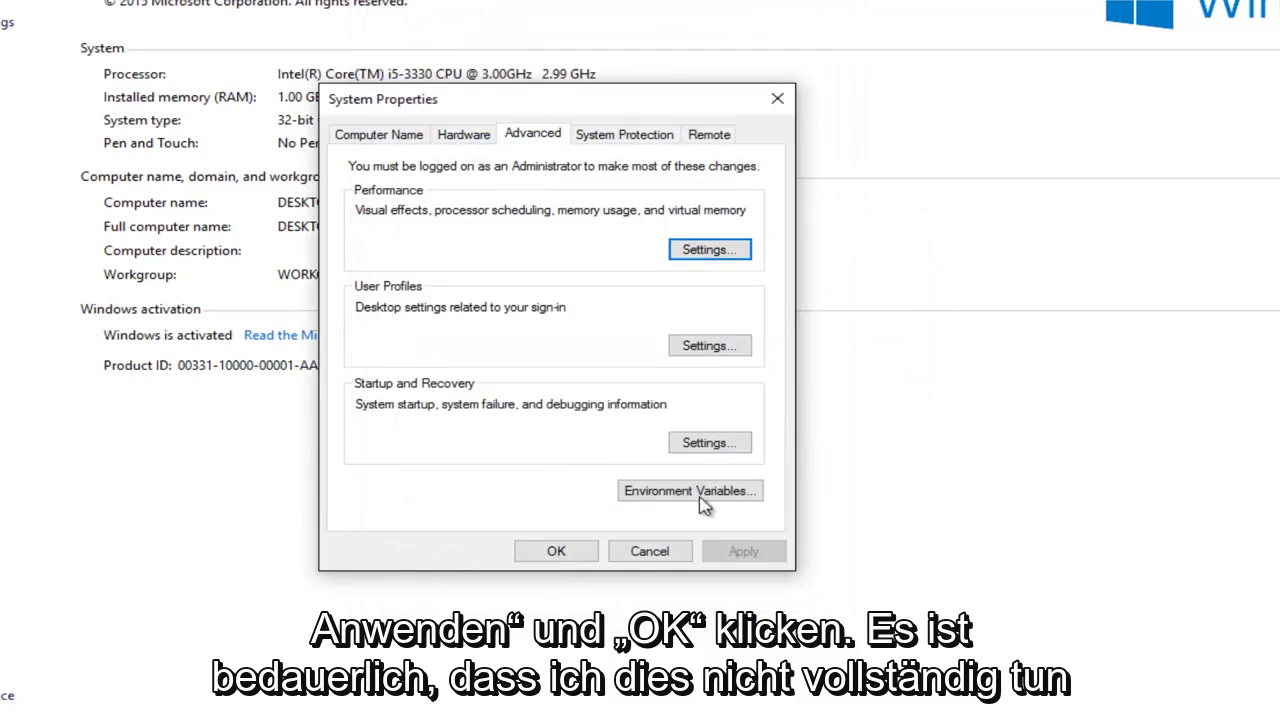
Reopen the Performance Options to view Data Execution Prevention, and close them along with System Properties
left_click(708, 250)
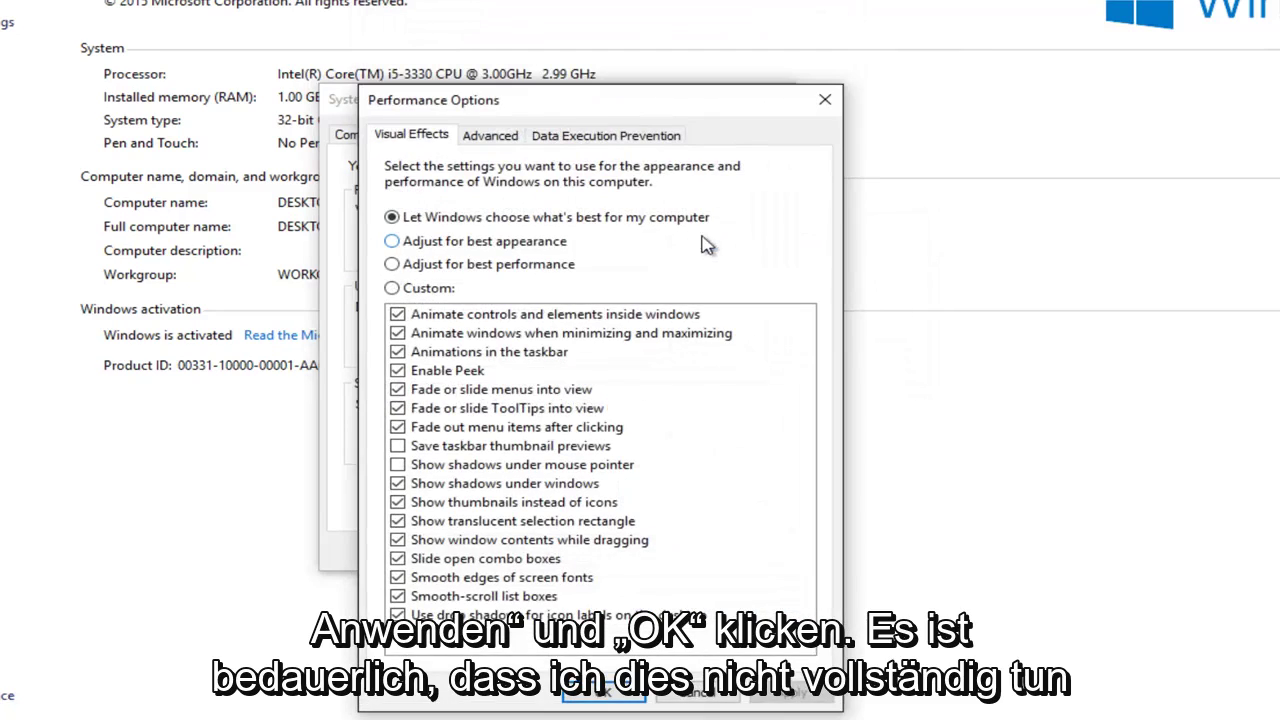
left_click(628, 146)
left_click(824, 100)
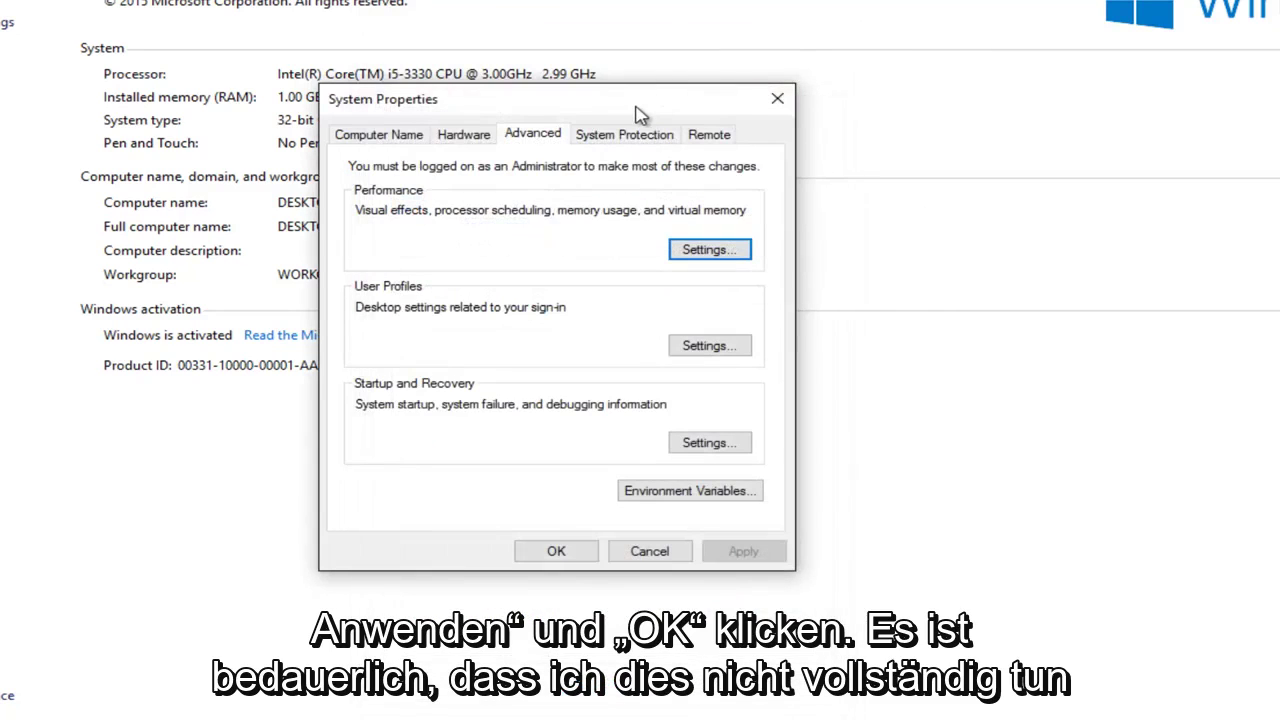
left_click_drag(634, 113, 619, 77)
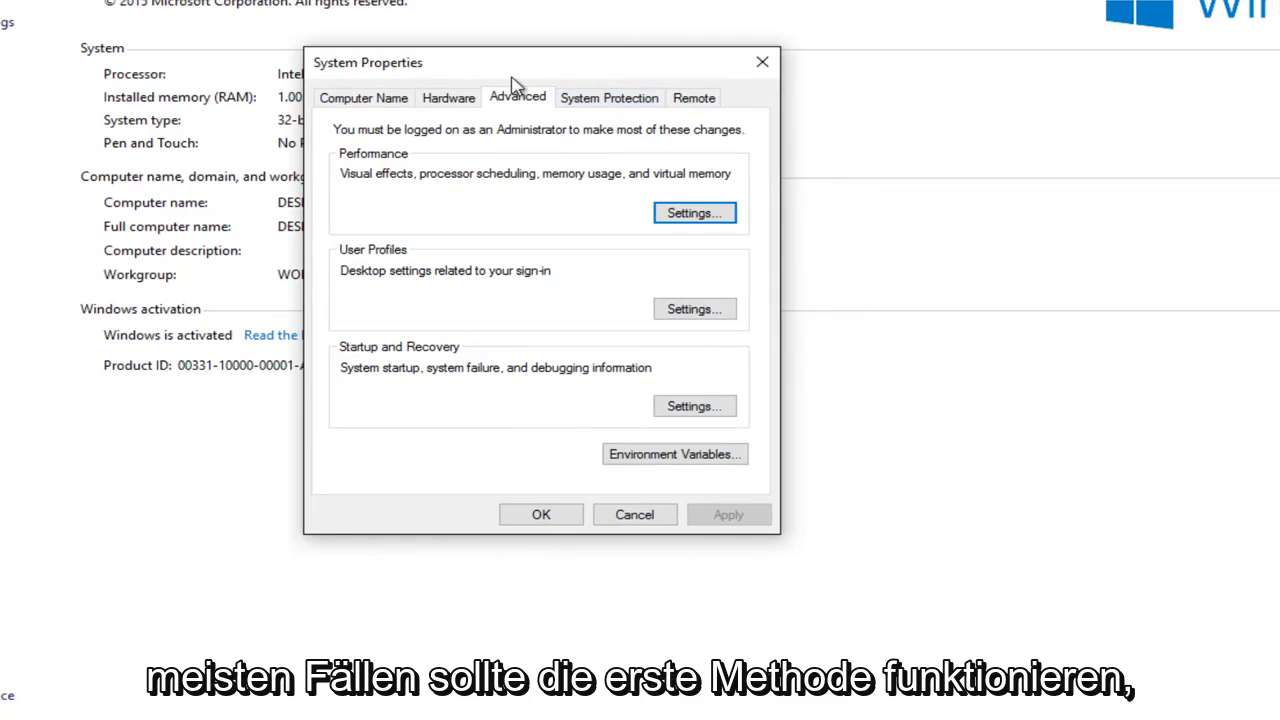
left_click(762, 62)
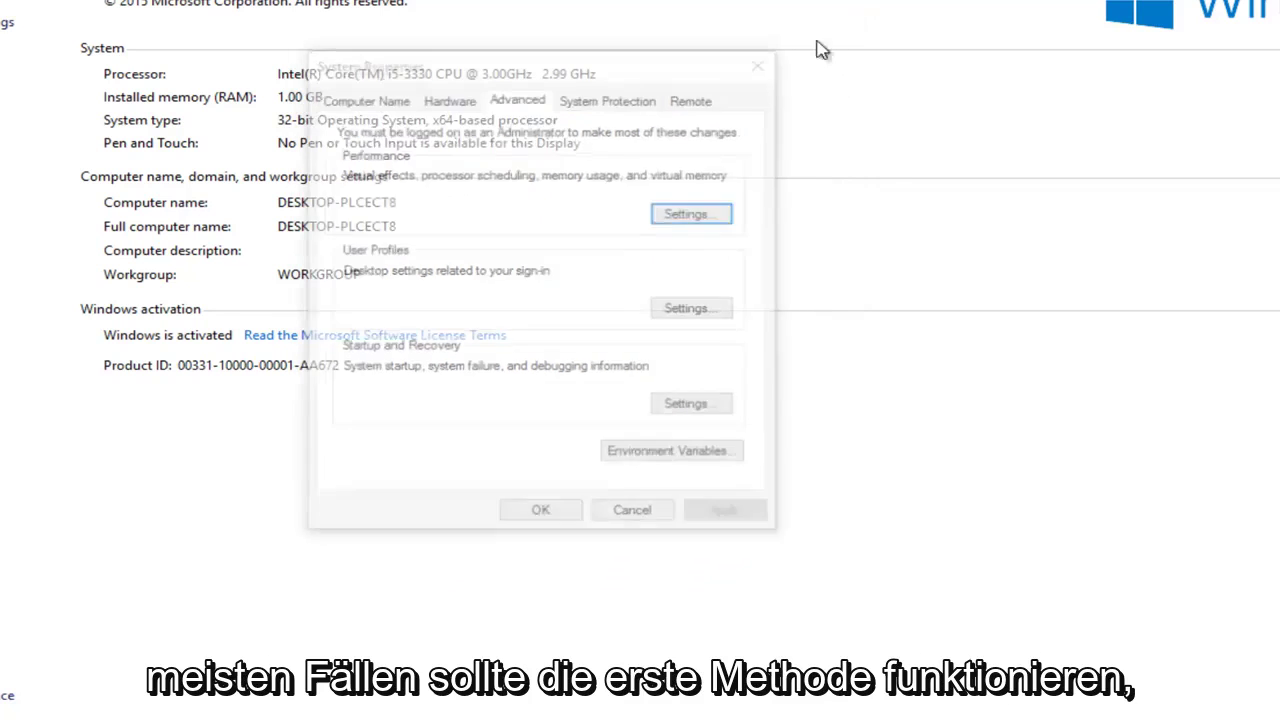